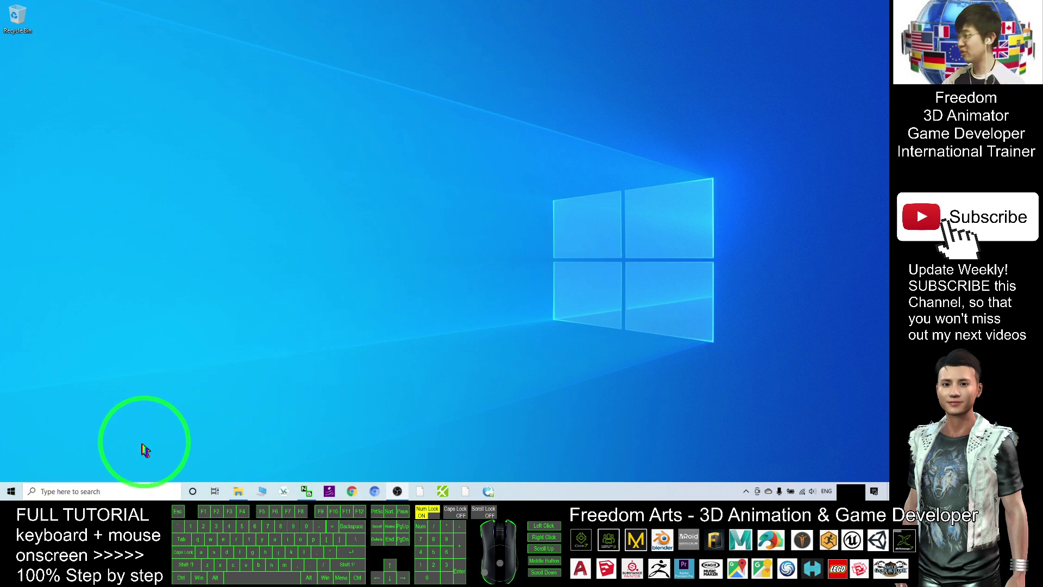
Search Windows for 'morph' and launch MorphVOX Pro.
left_click(112, 495)
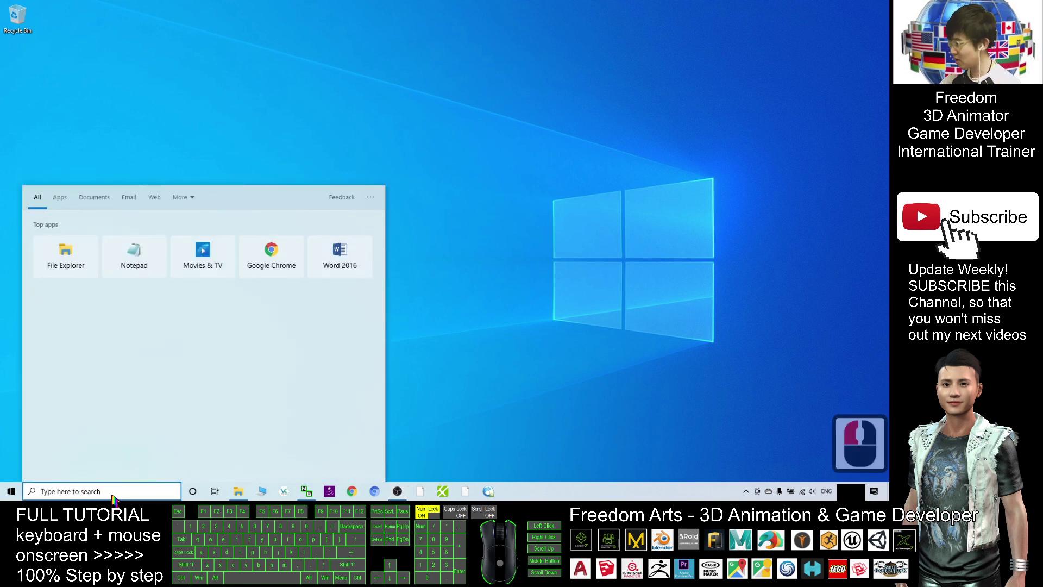
type("morph")
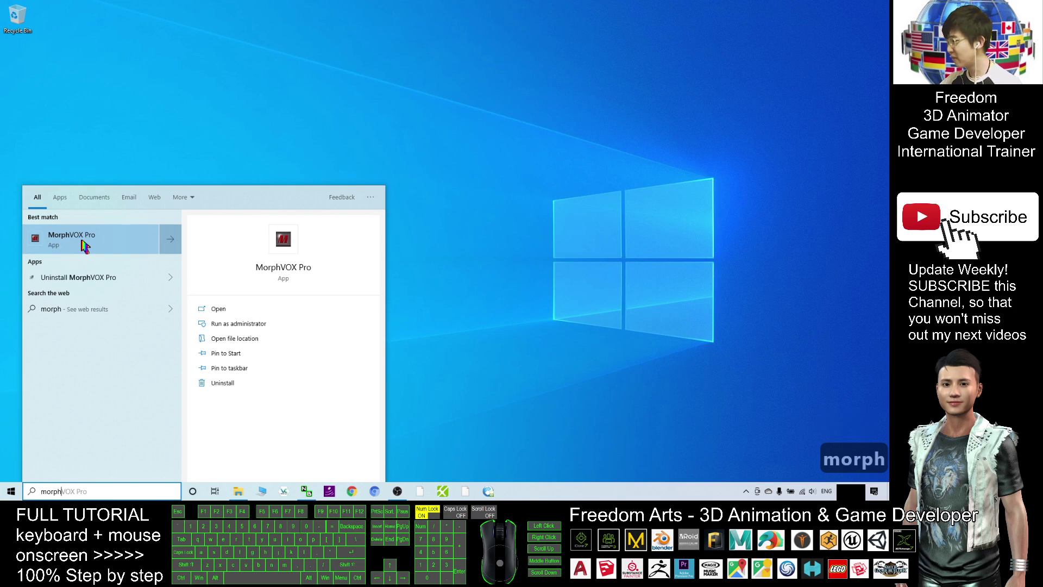
left_click(84, 246)
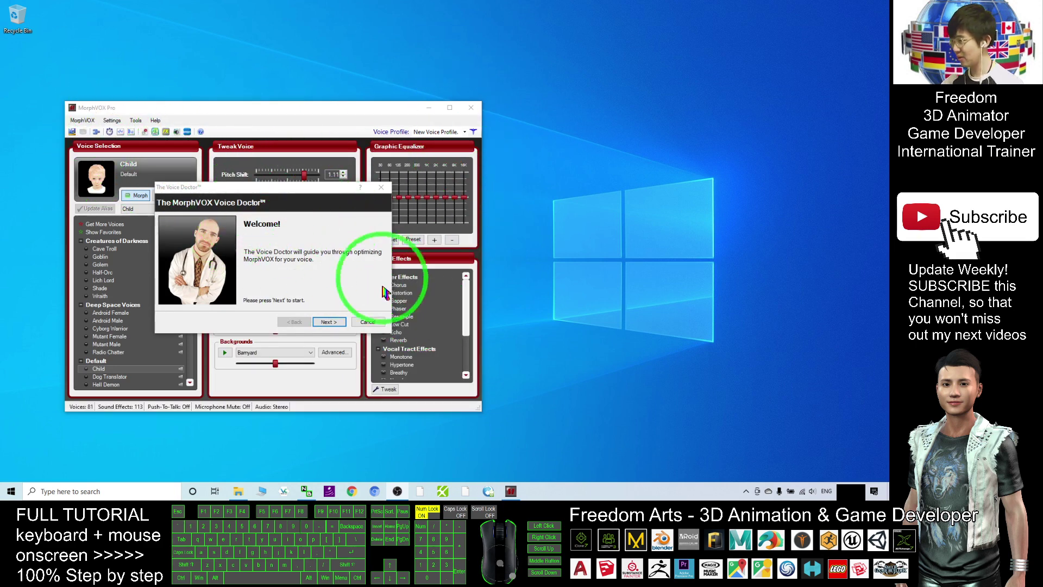
Cancel the Voice Doctor wizard and reposition the MorphVOX Pro main window on the desktop.
left_click(368, 322)
left_click_drag(260, 104, 453, 66)
left_click(643, 69)
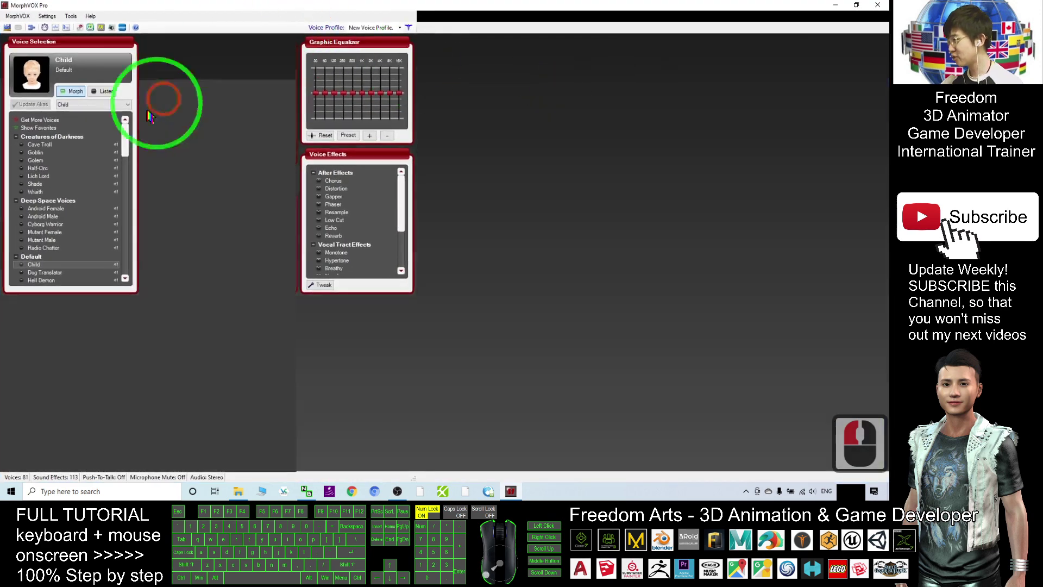
double_click(411, 6)
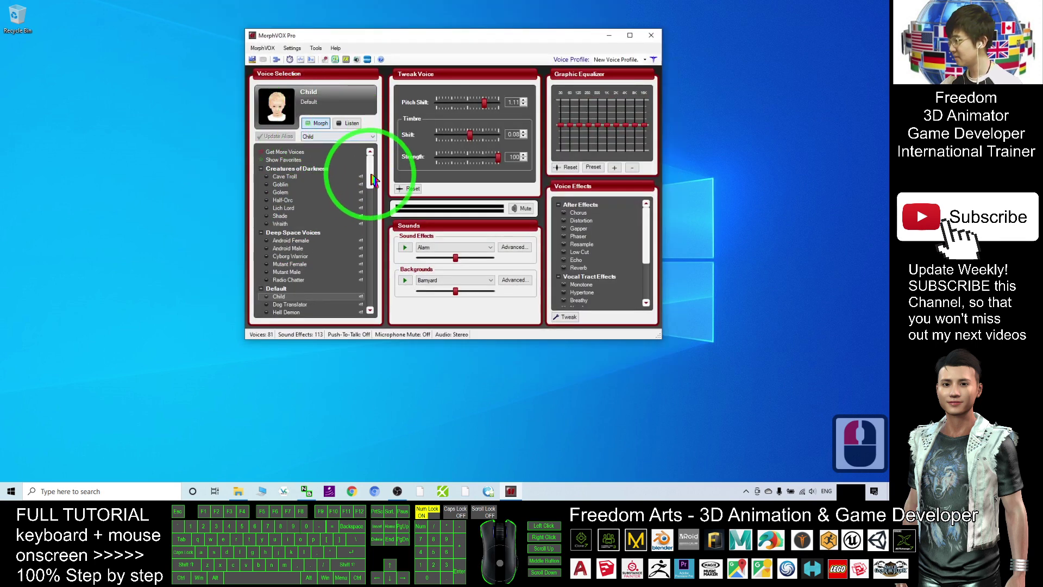
left_click_drag(371, 165, 283, 185)
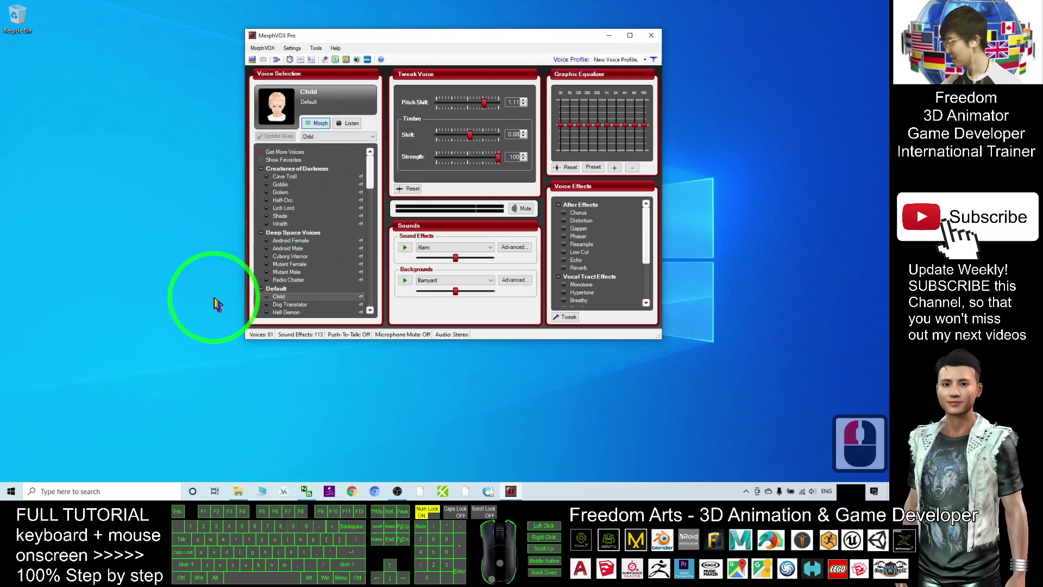
left_click(161, 351)
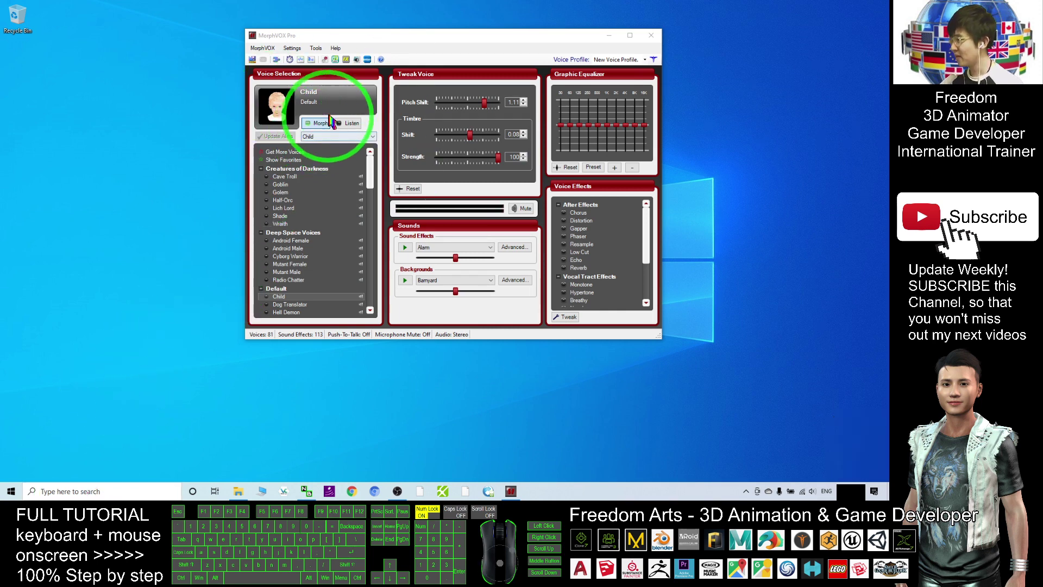
Open Control Panel from Windows Search as a restored, smaller window.
left_click(84, 492)
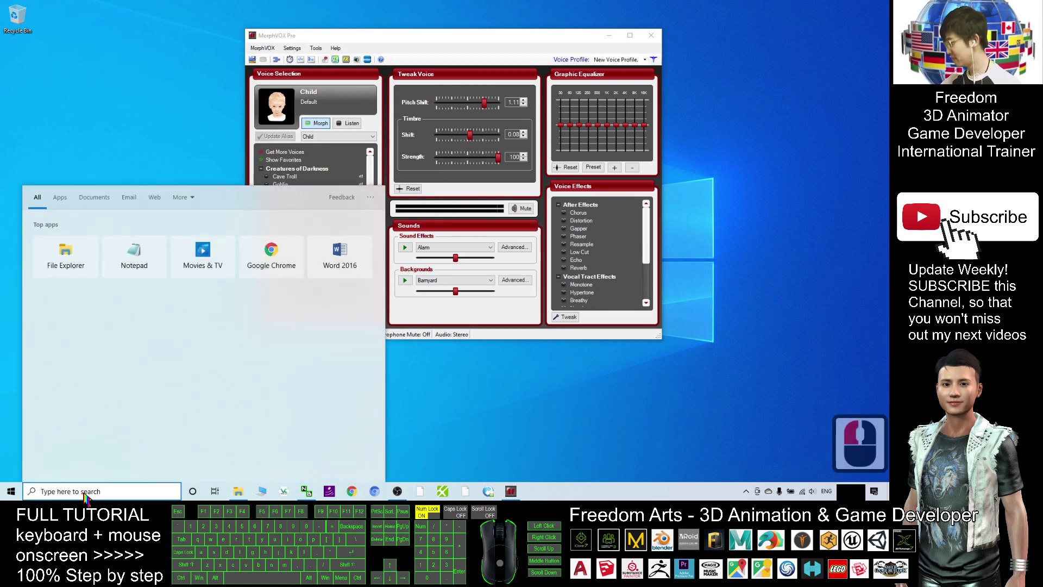
type("co")
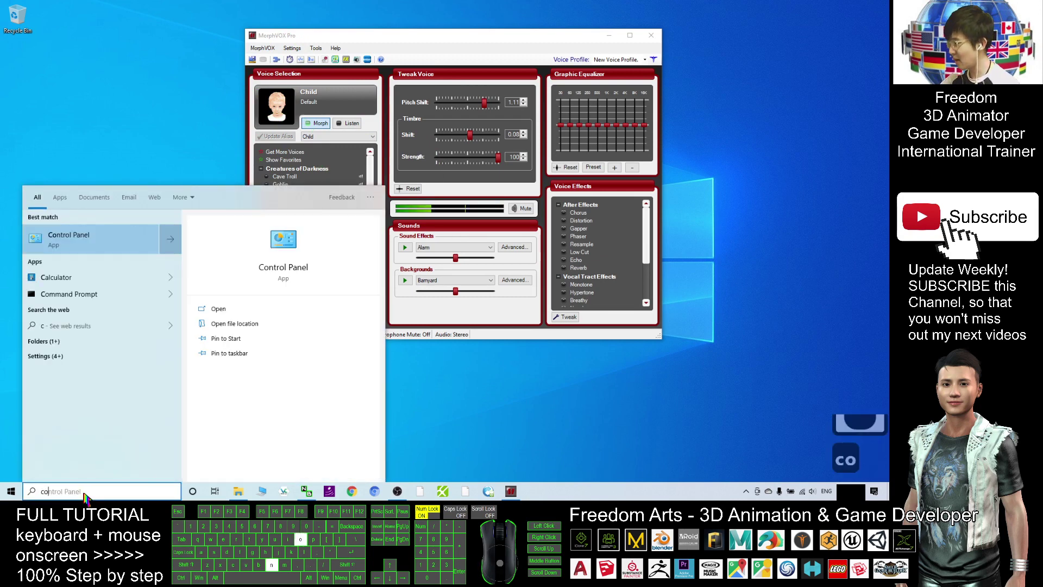
type("ntrol panel")
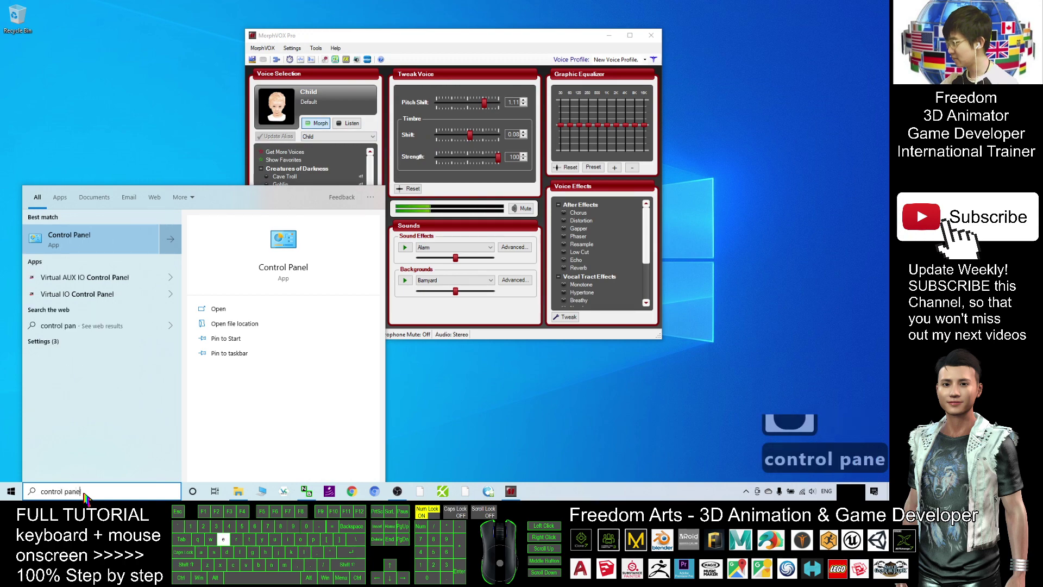
key("Return")
left_click_drag(485, 7, 465, 70)
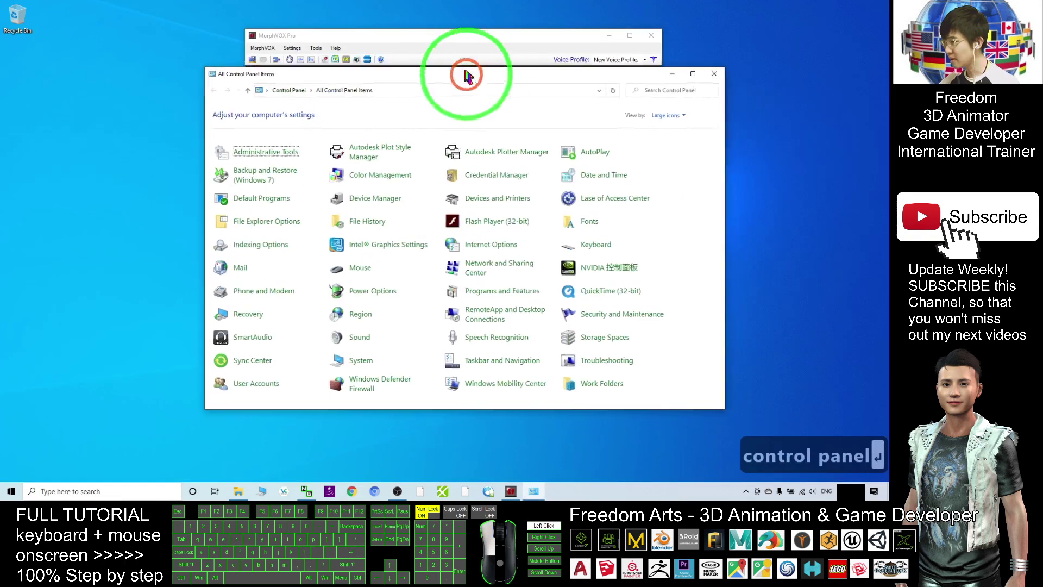
Set Control Panel's View by to Category, then to Large icons.
left_click(679, 114)
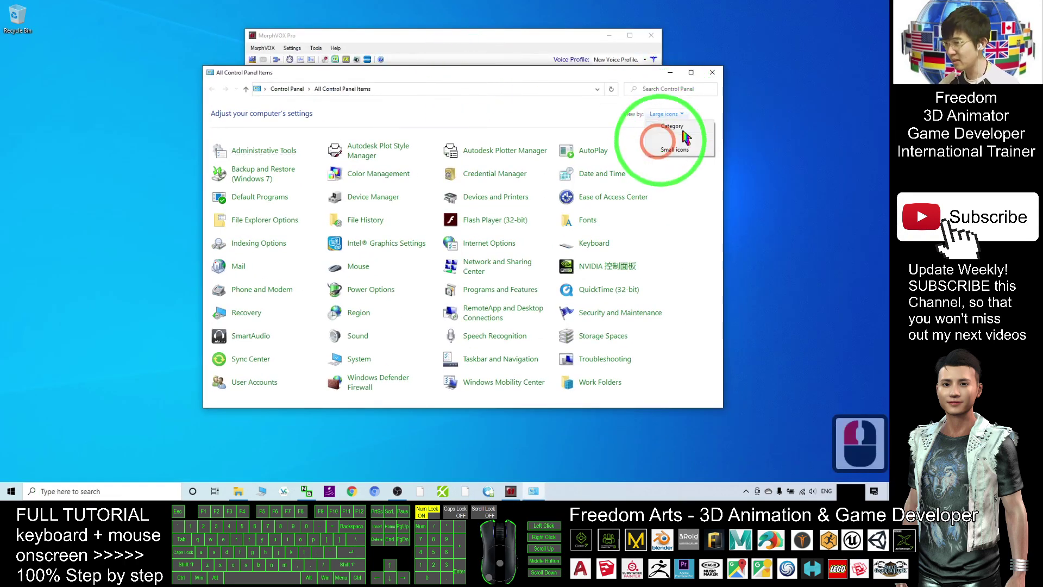
left_click(664, 127)
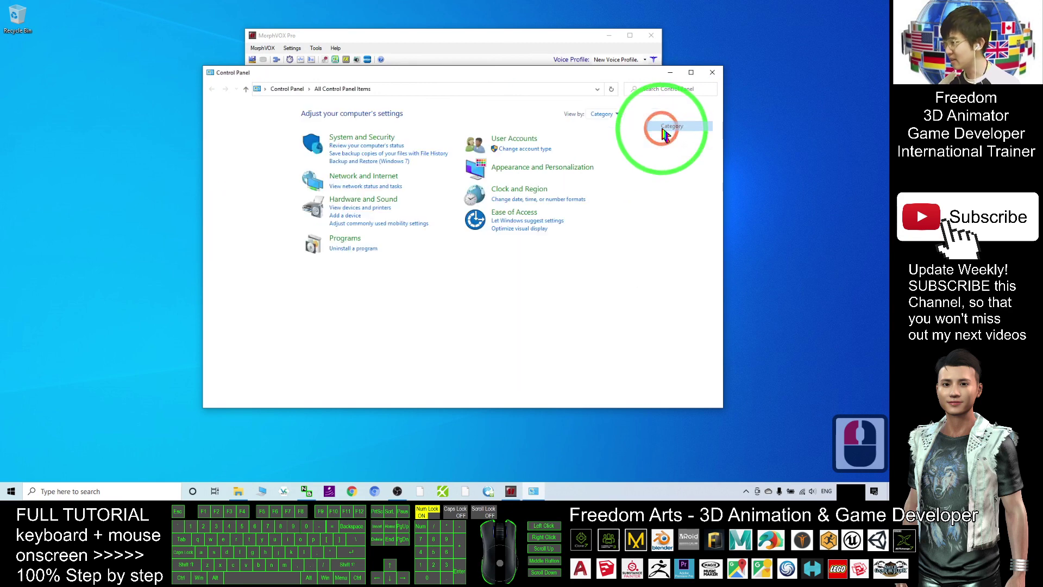
left_click(616, 117)
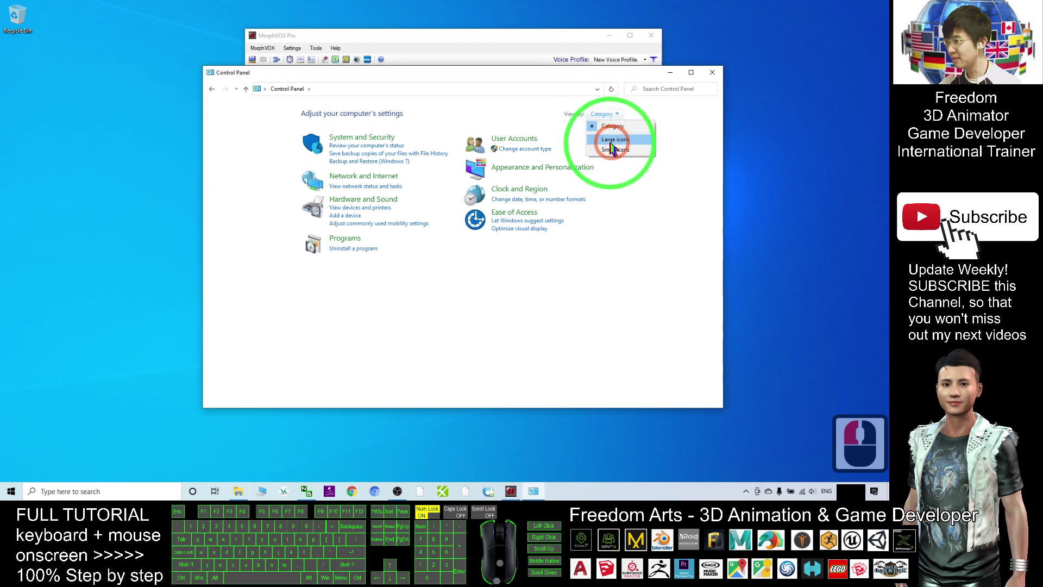
left_click(624, 143)
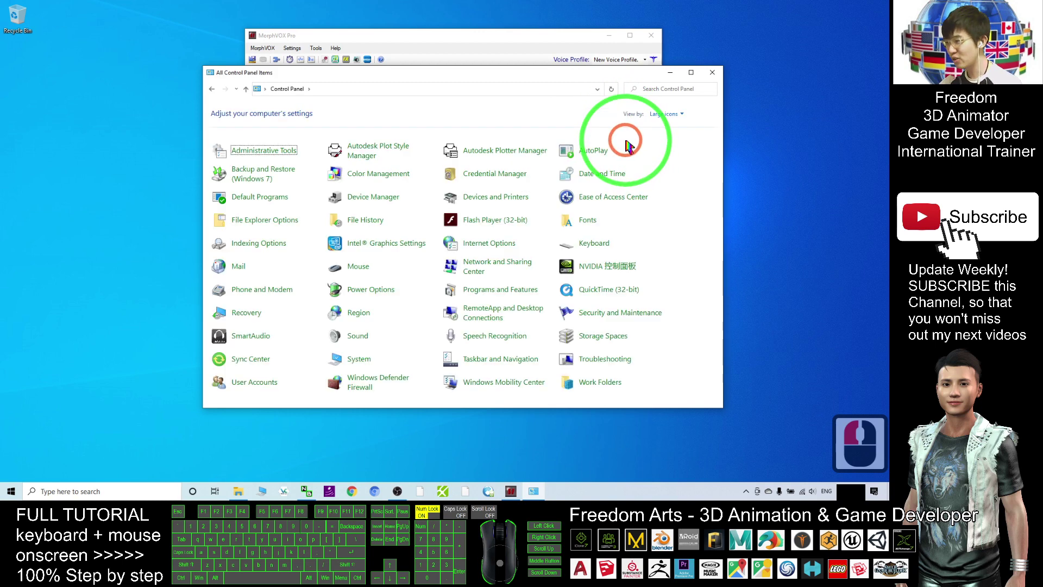
Open the Sound settings and arrange the Sound dialog beside MorphVOX Pro.
left_click(358, 337)
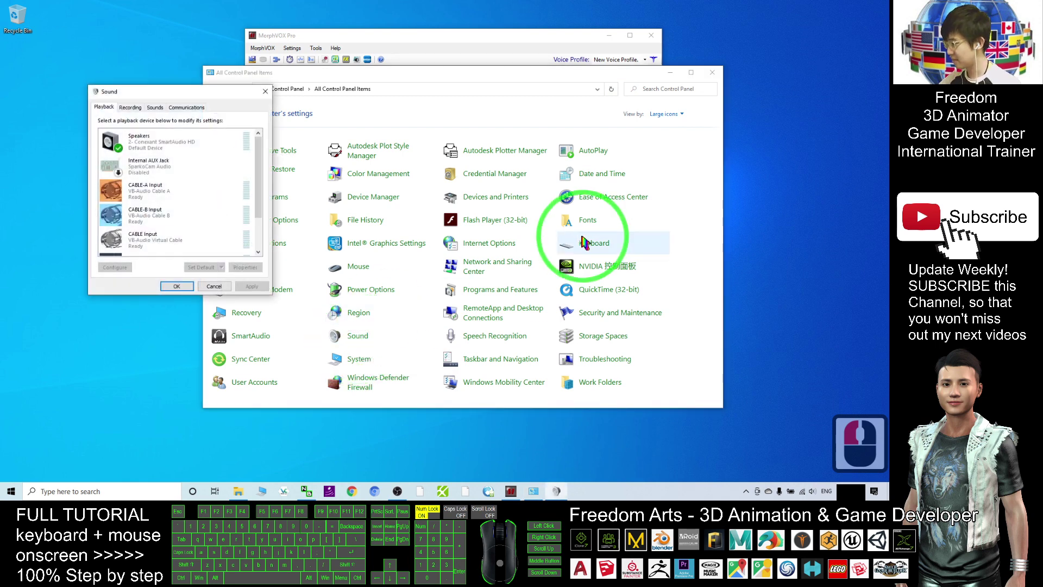
left_click_drag(557, 77, 658, 106)
left_click(751, 102)
left_click_drag(217, 92, 759, 148)
left_click_drag(517, 41, 396, 51)
left_click_drag(691, 141, 654, 126)
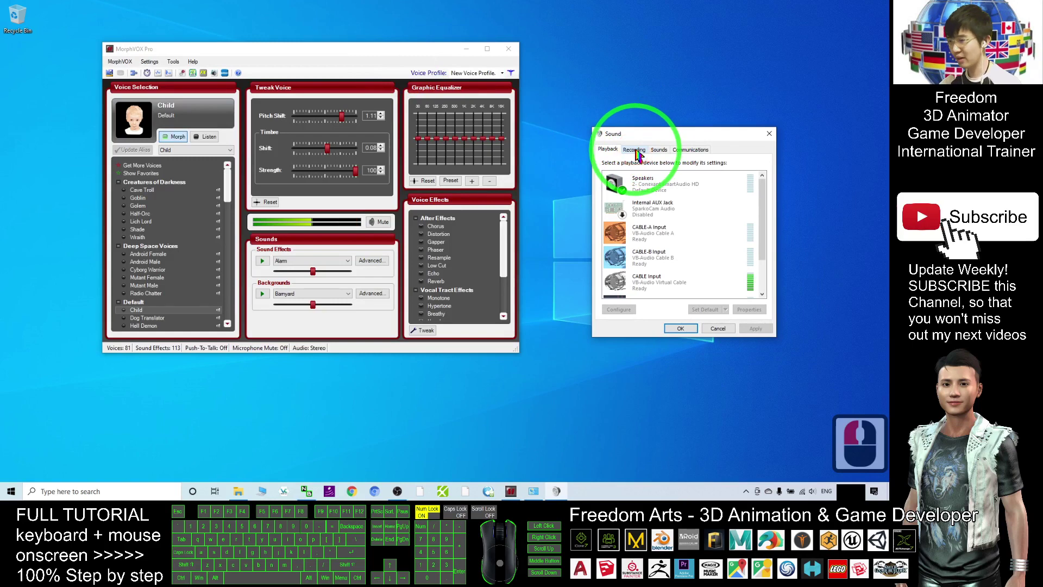
Show the Recording tab and inspect the Conexant SmartAudio HD and Screaming Bee Audio microphones.
left_click(636, 150)
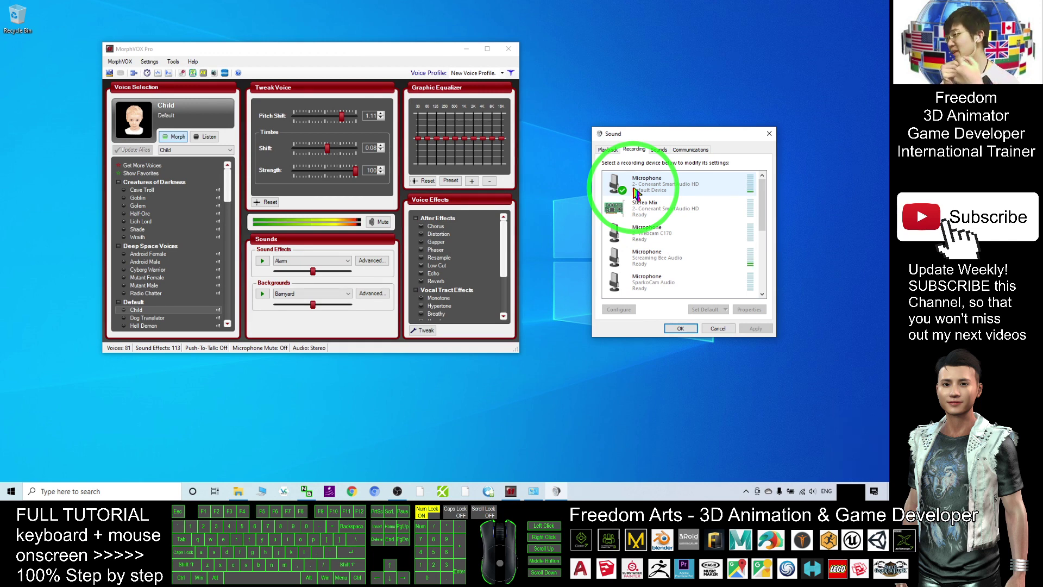
left_click(649, 190)
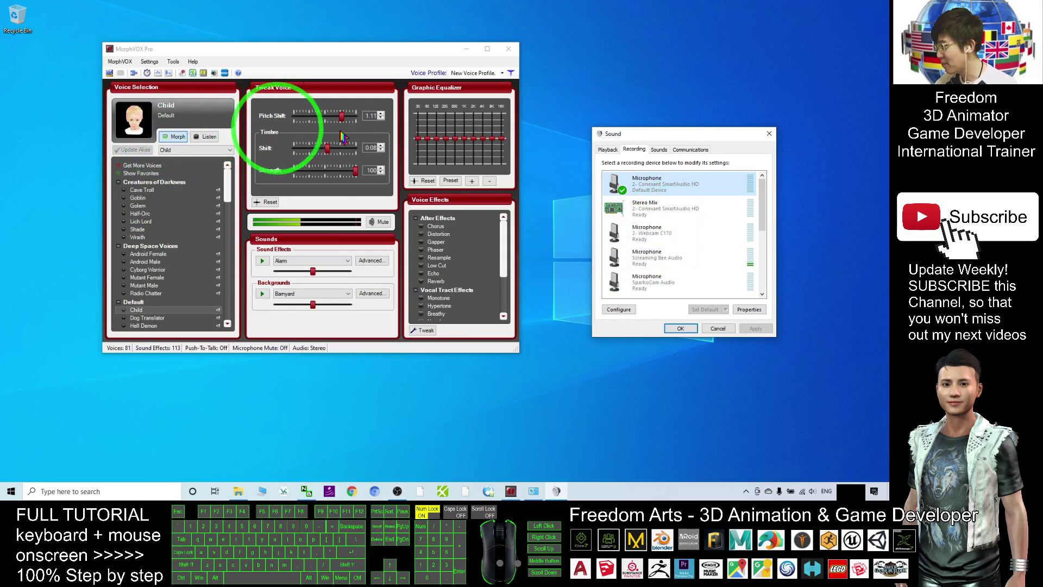
left_click(639, 266)
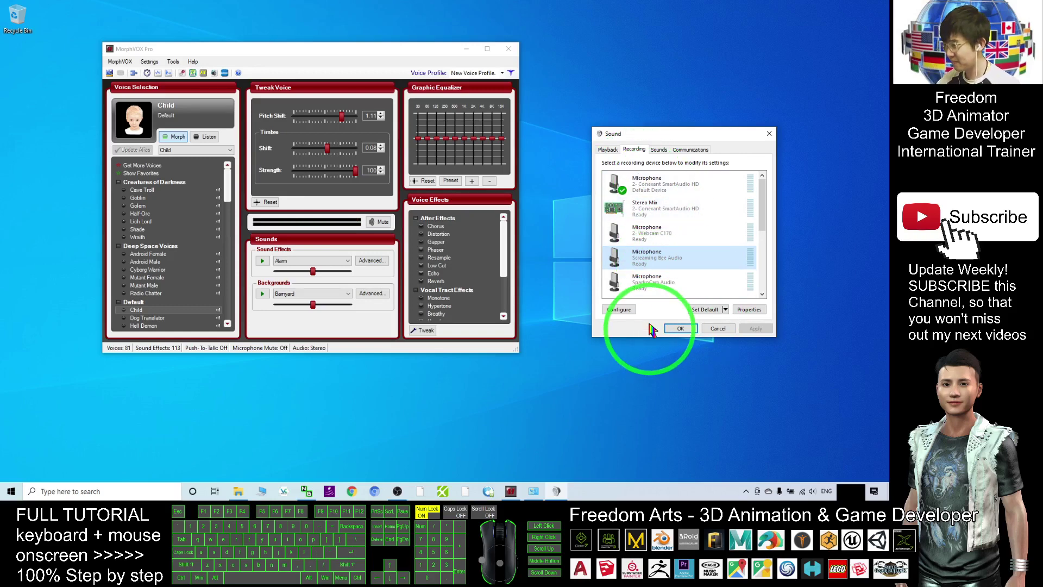
Make the Screaming Bee Audio microphone the default recording device.
left_click_drag(678, 140, 682, 128)
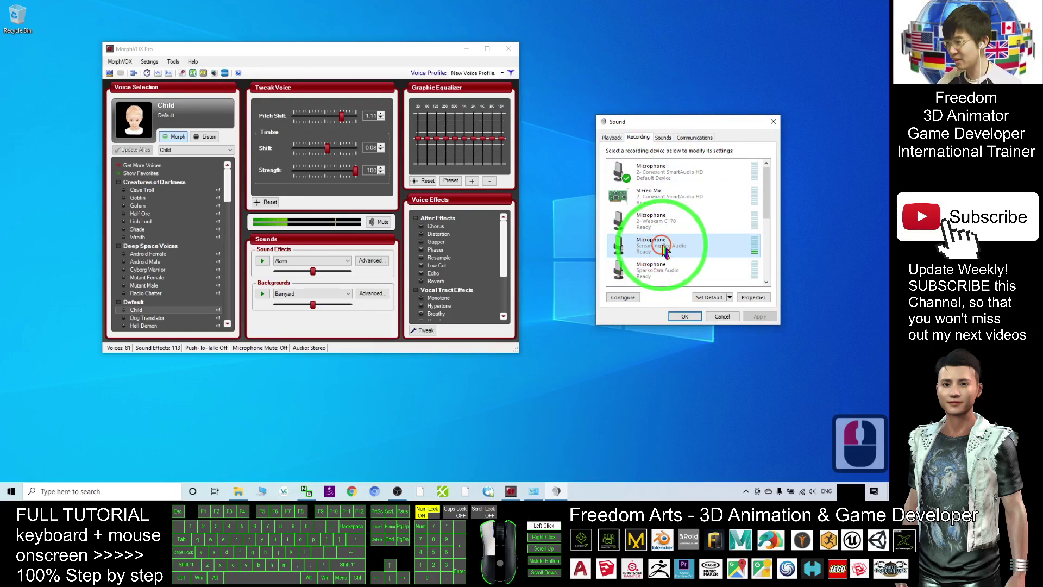
double_click(664, 248)
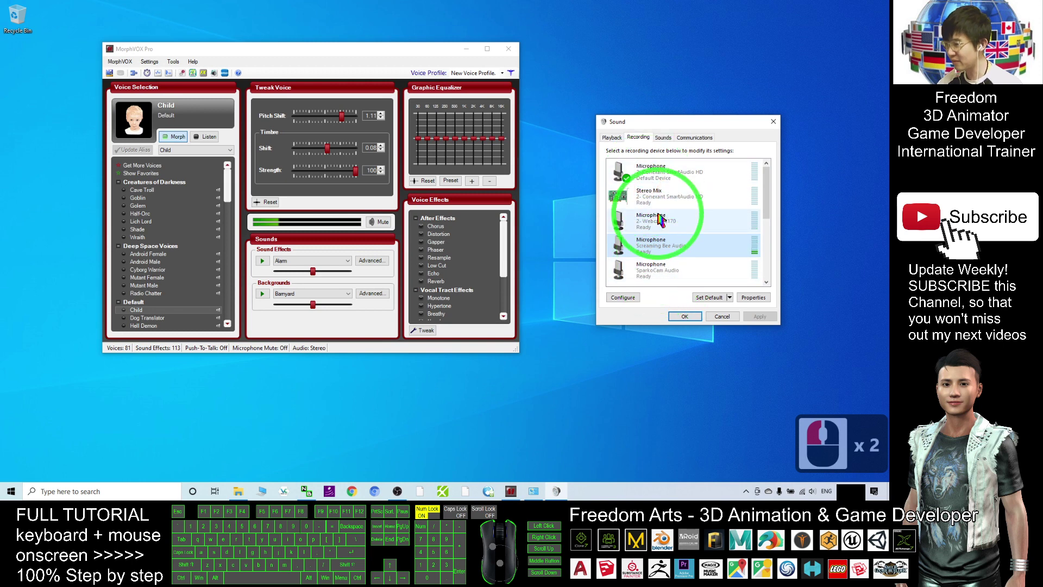
left_click(706, 297)
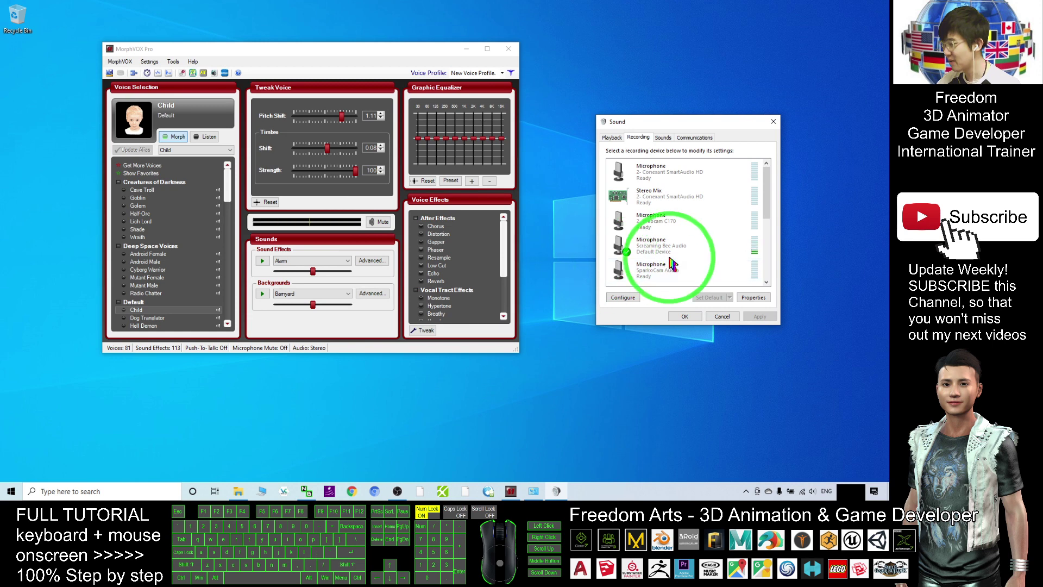
Select the Conexant SmartAudio HD microphone, then bring MorphVOX Pro forward and open its menu.
left_click(631, 174)
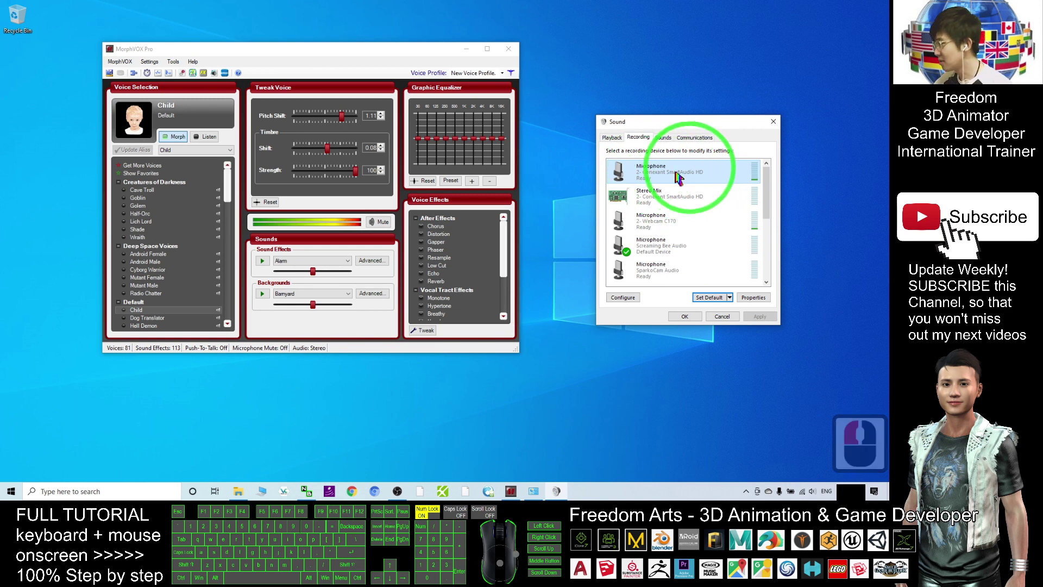
left_click(137, 63)
left_click(146, 67)
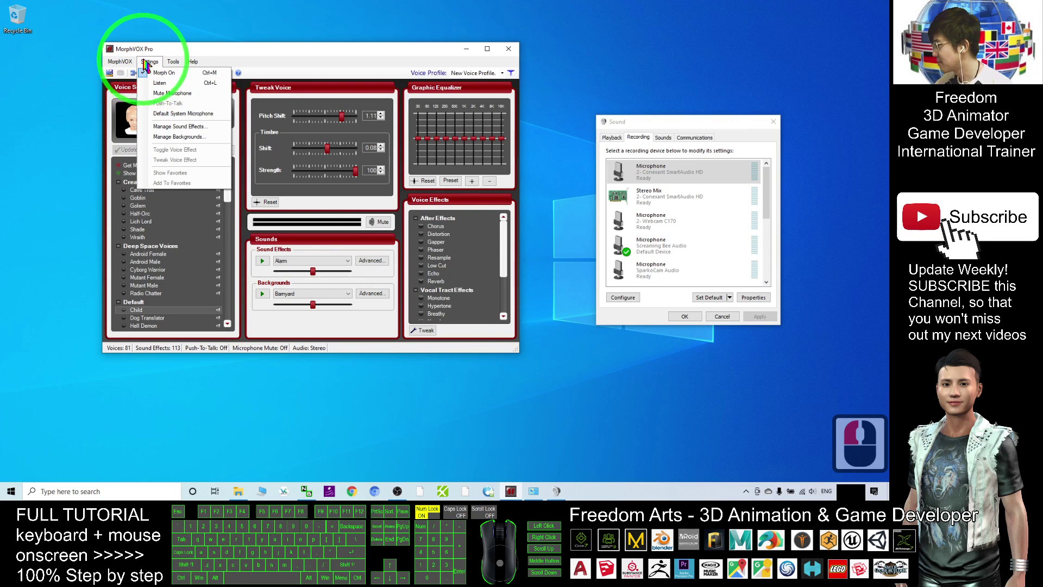
left_click(155, 115)
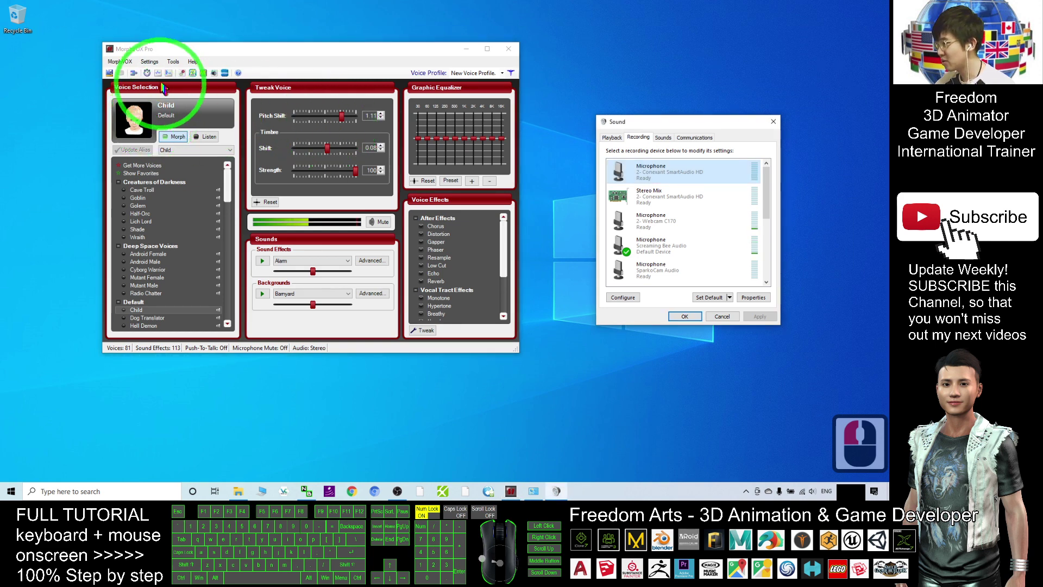
left_click(149, 63)
left_click_drag(220, 48, 209, 45)
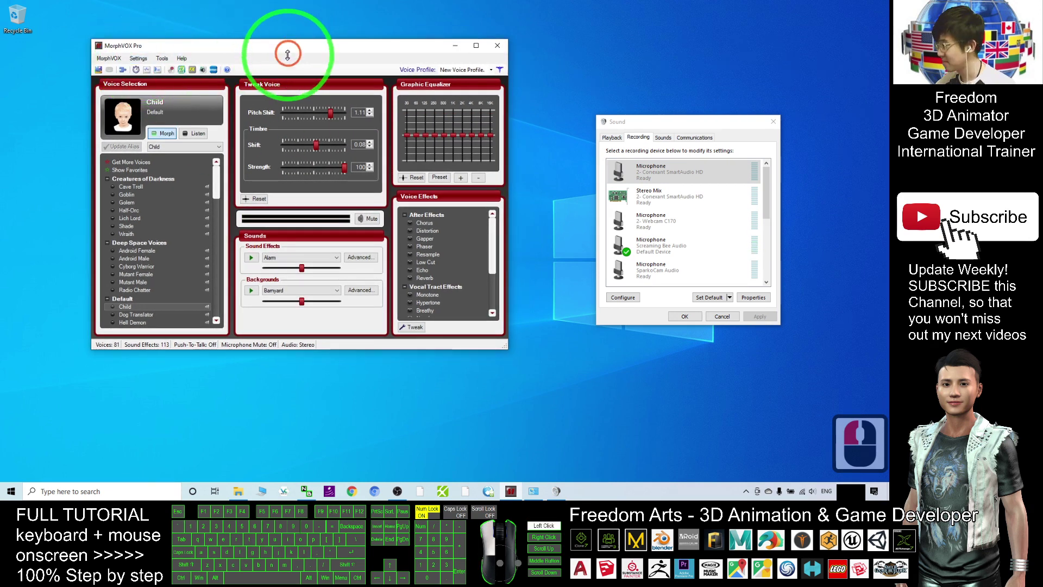
left_click_drag(272, 43, 309, 67)
left_click(147, 75)
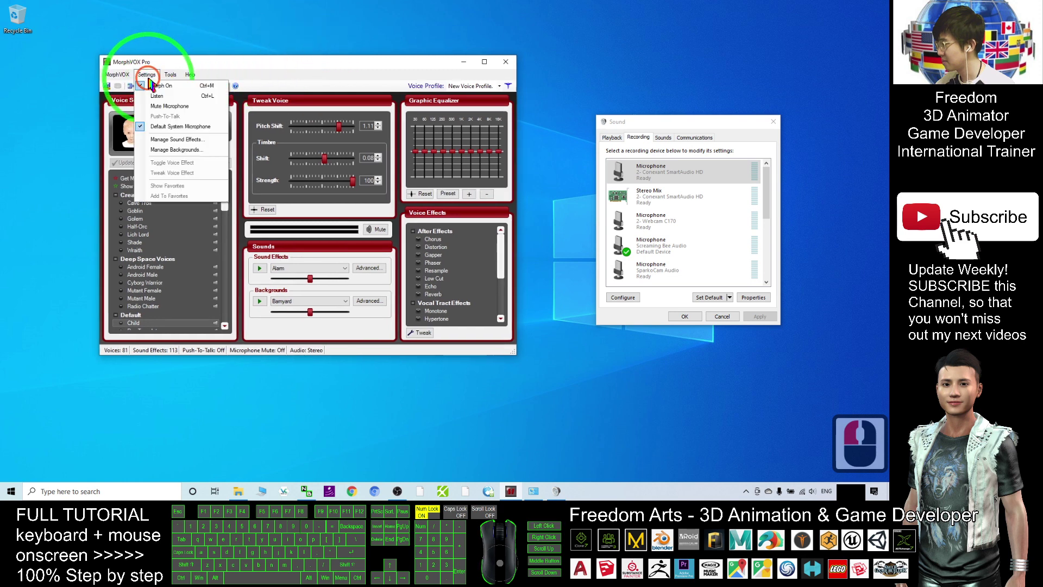
left_click(151, 128)
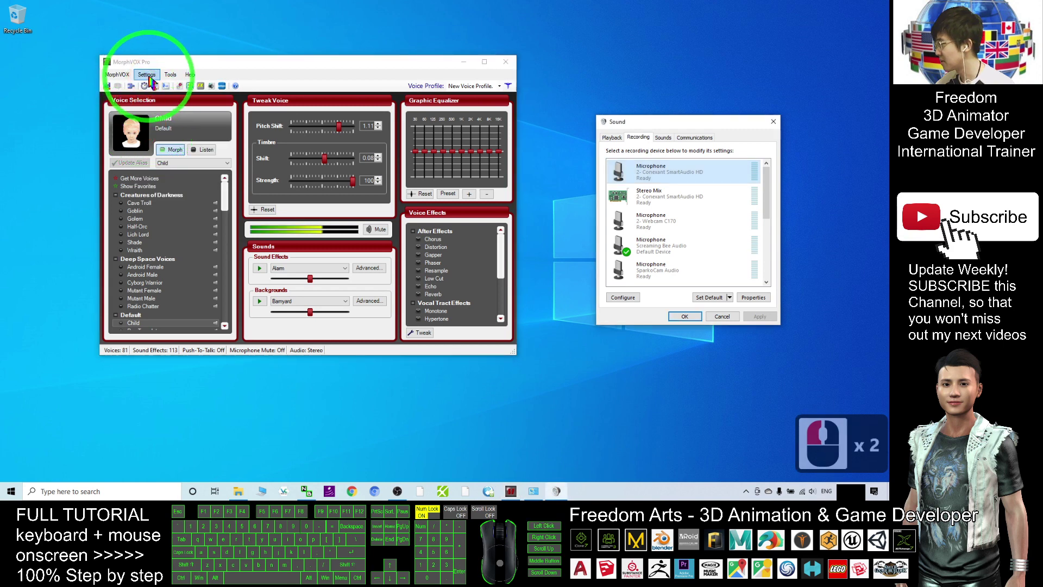
left_click(172, 79)
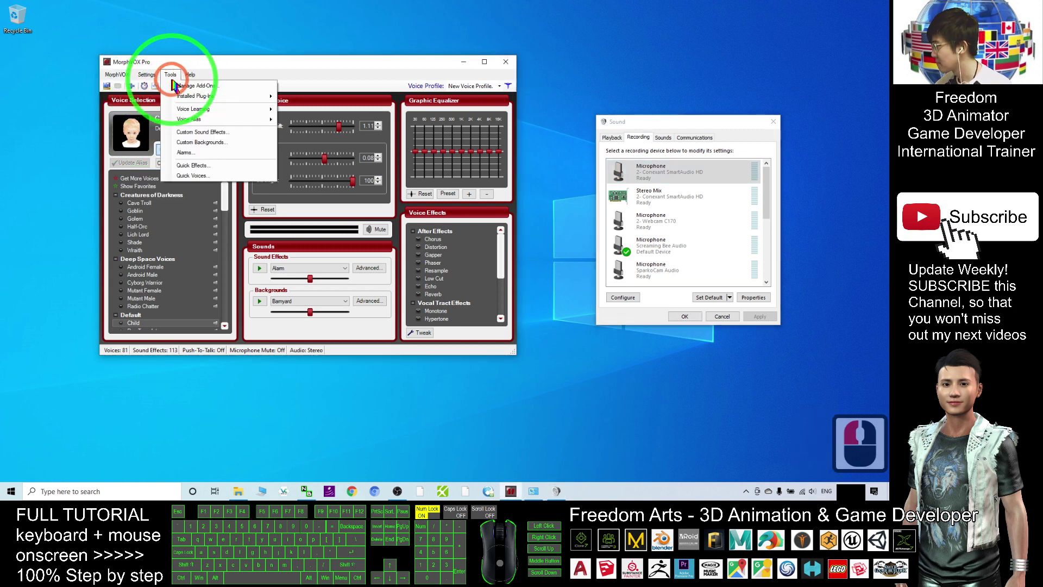
left_click(147, 75)
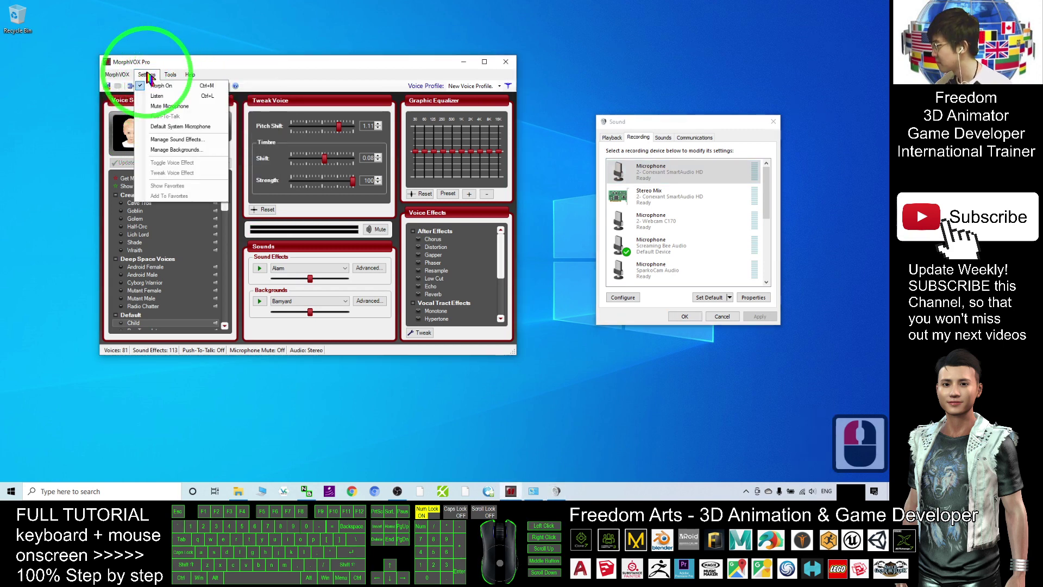
left_click(114, 75)
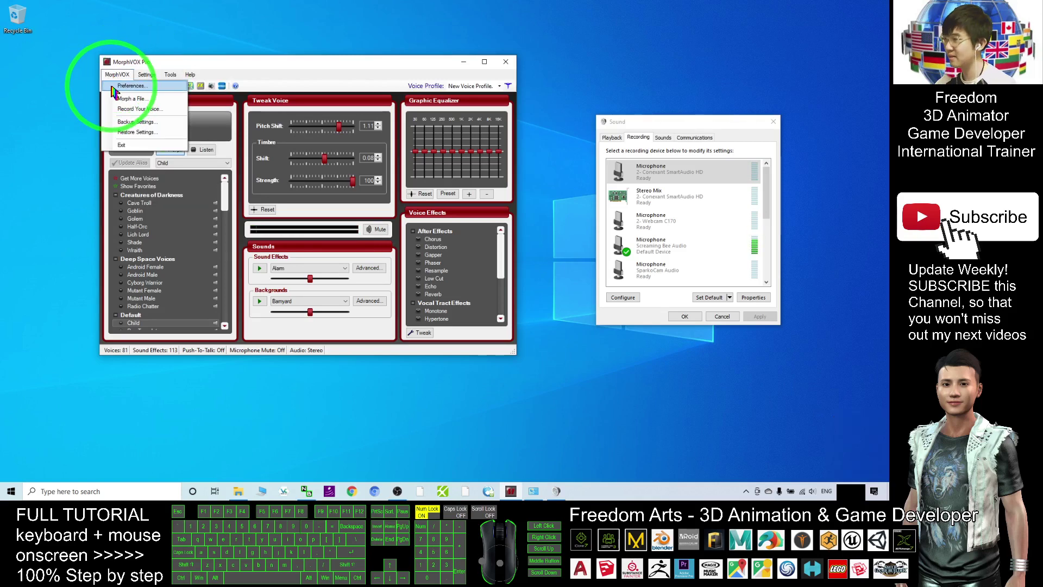
In MorphVOX Preferences > Device Settings, keep Microphone (2- Conexant SmartAudio HD) as the input.
left_click(116, 88)
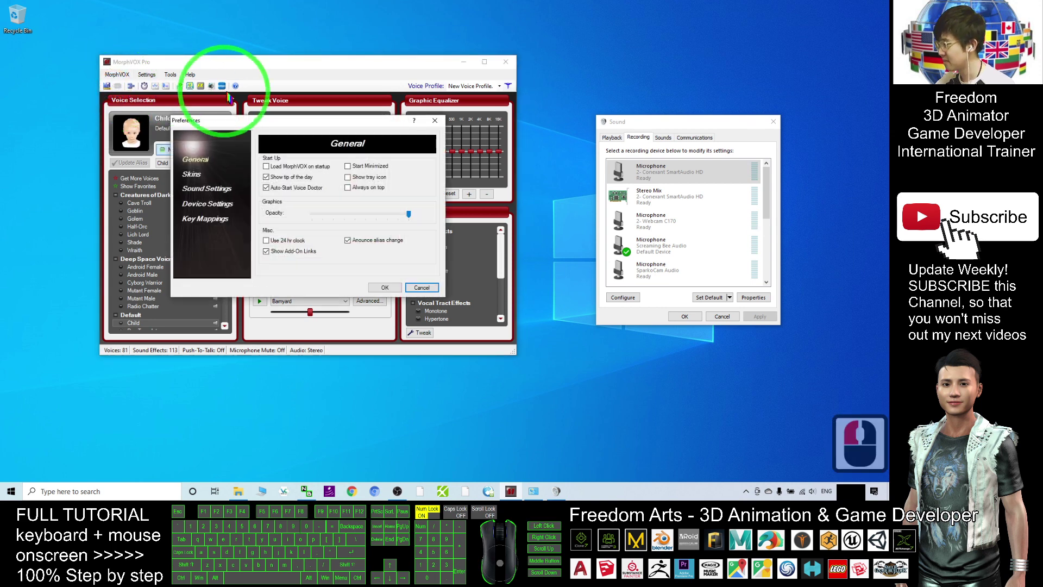
left_click_drag(295, 121, 309, 117)
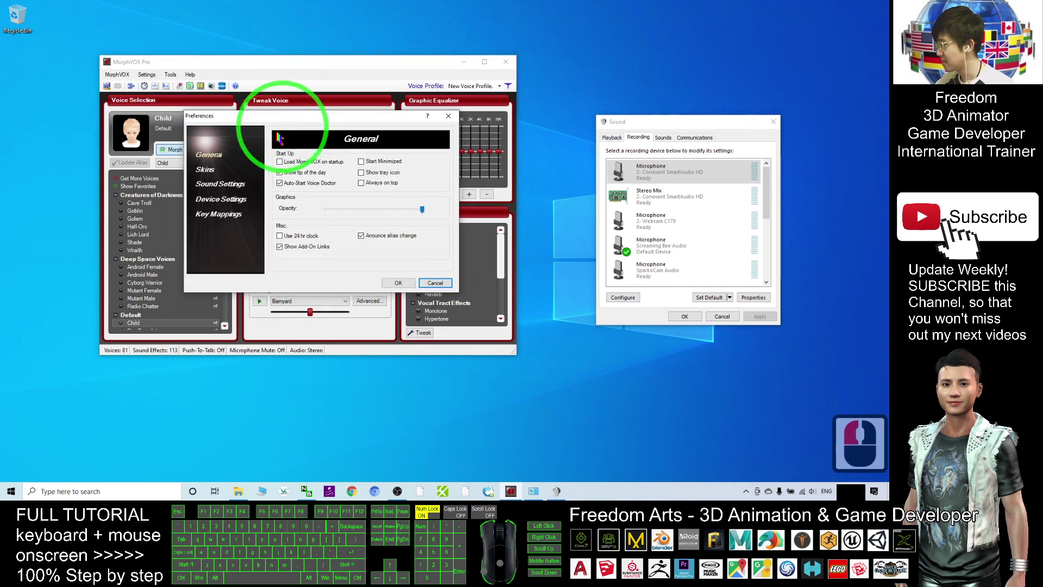
left_click(220, 187)
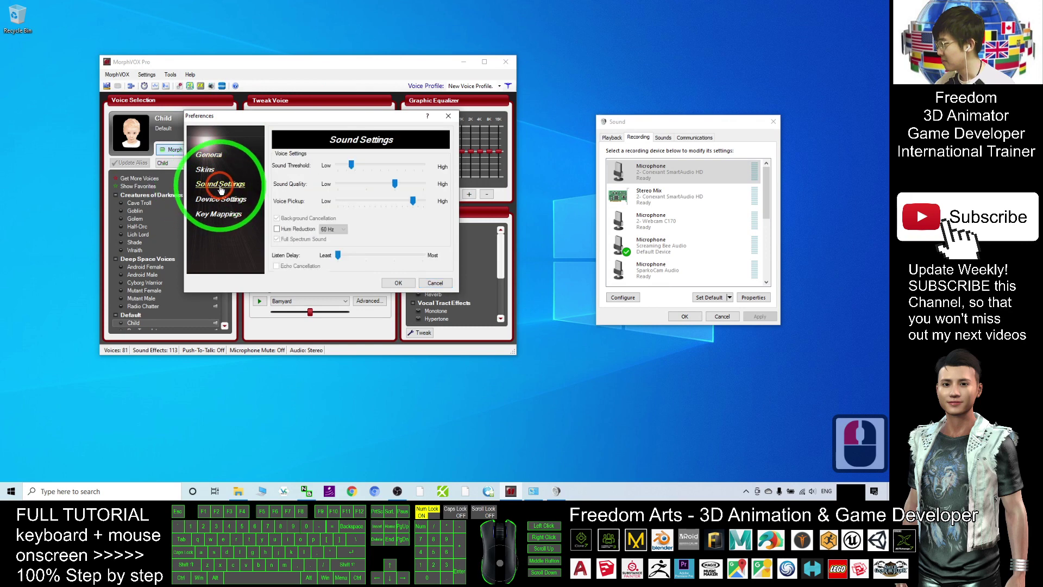
left_click(220, 201)
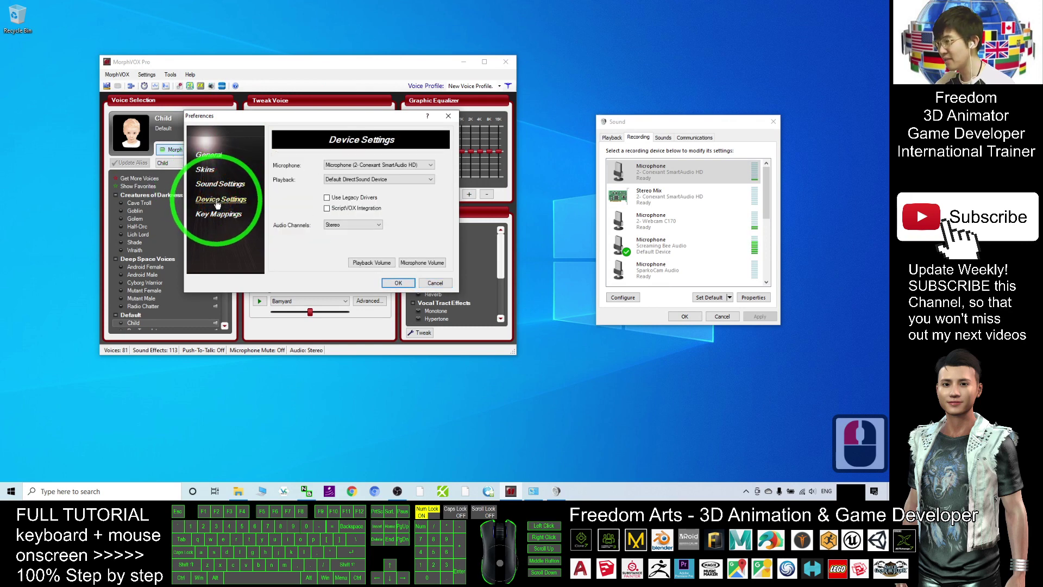
left_click(379, 166)
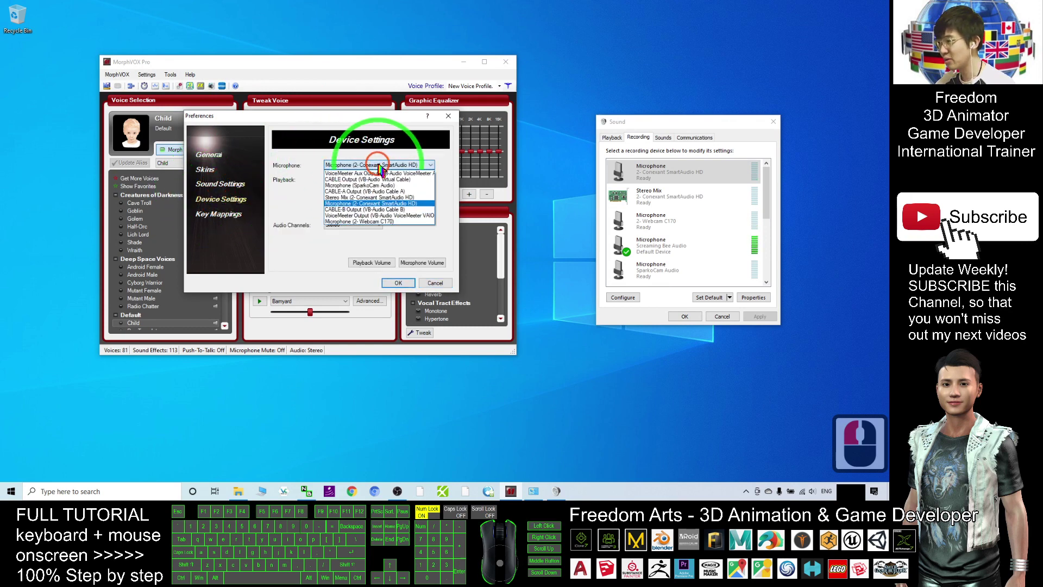
left_click(339, 167)
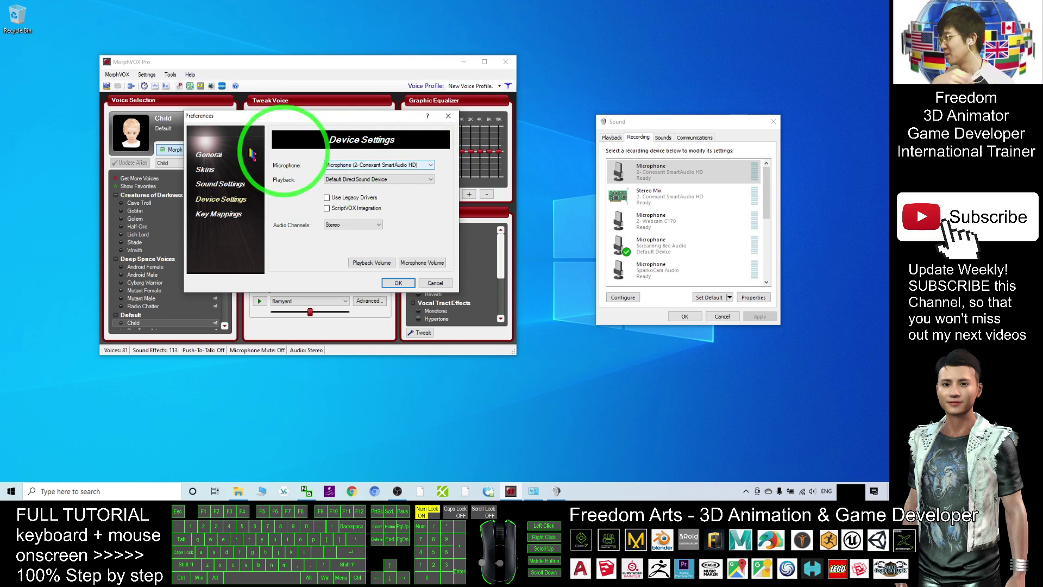
double_click(345, 165)
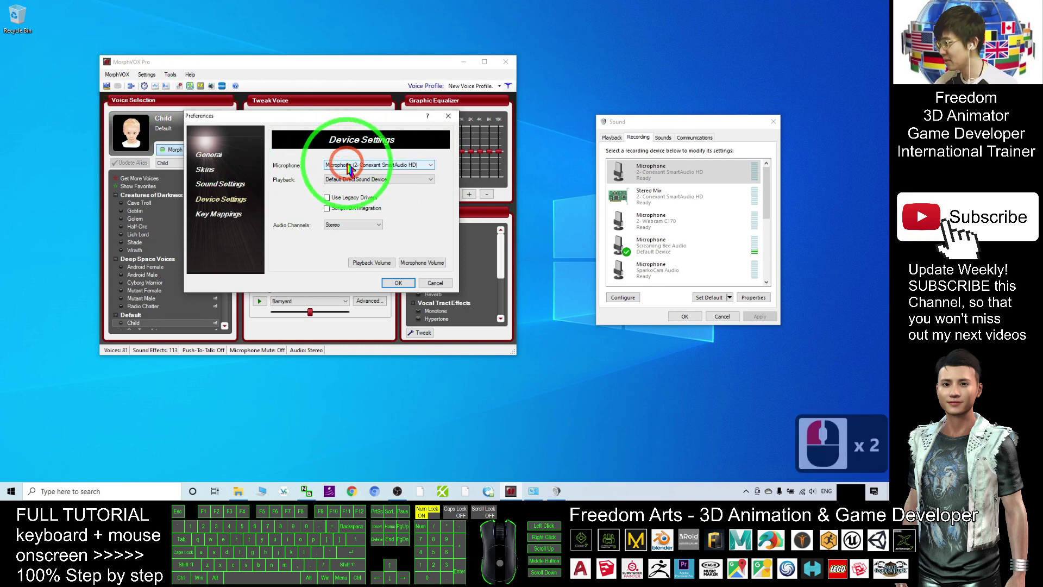
left_click_drag(659, 122, 655, 113)
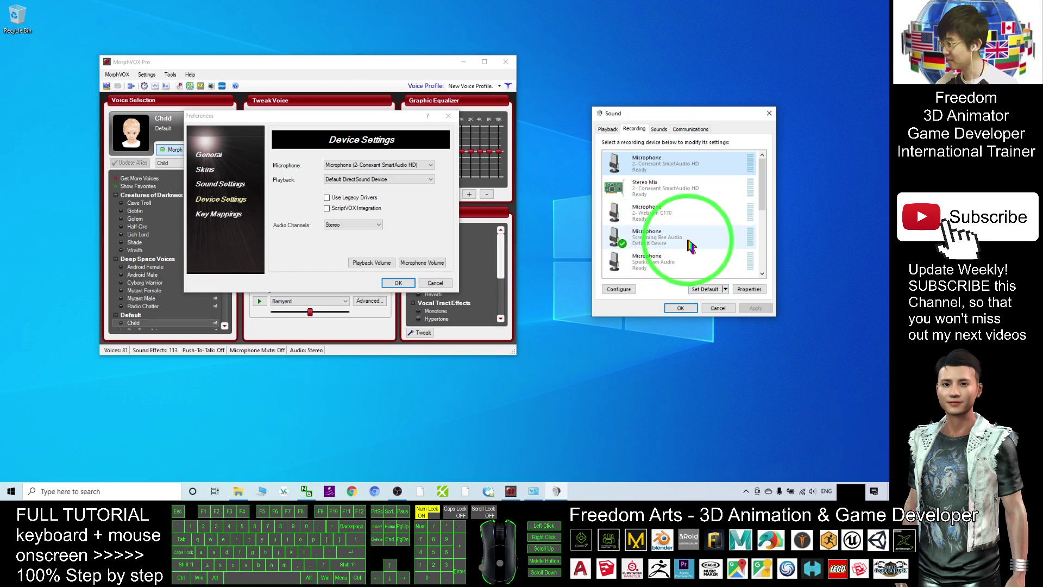
left_click_drag(350, 115, 419, 118)
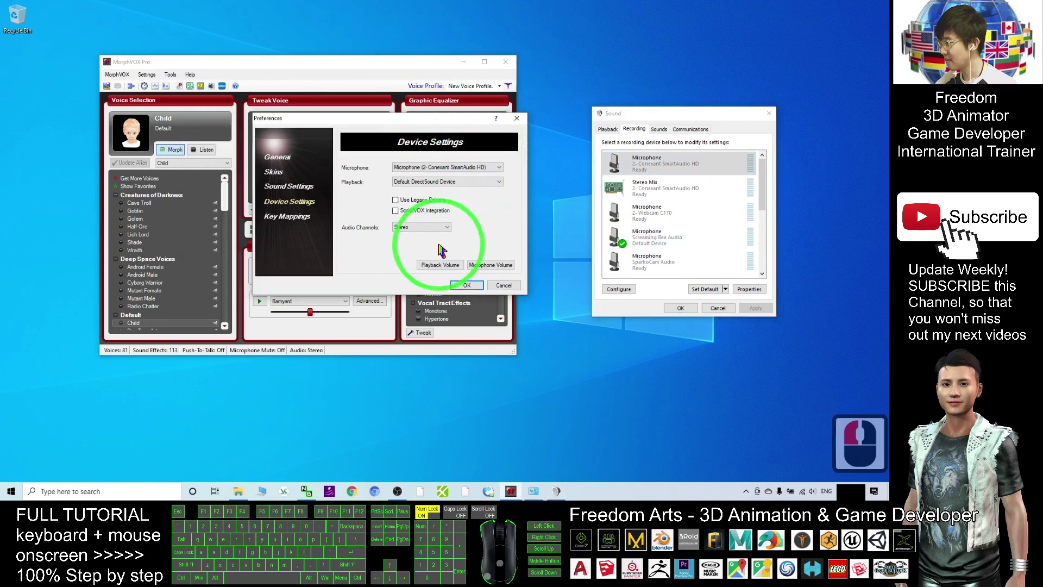
Close the MorphVOX Preferences and the Windows Sound dialog, moving MorphVOX Pro to the right.
left_click(467, 285)
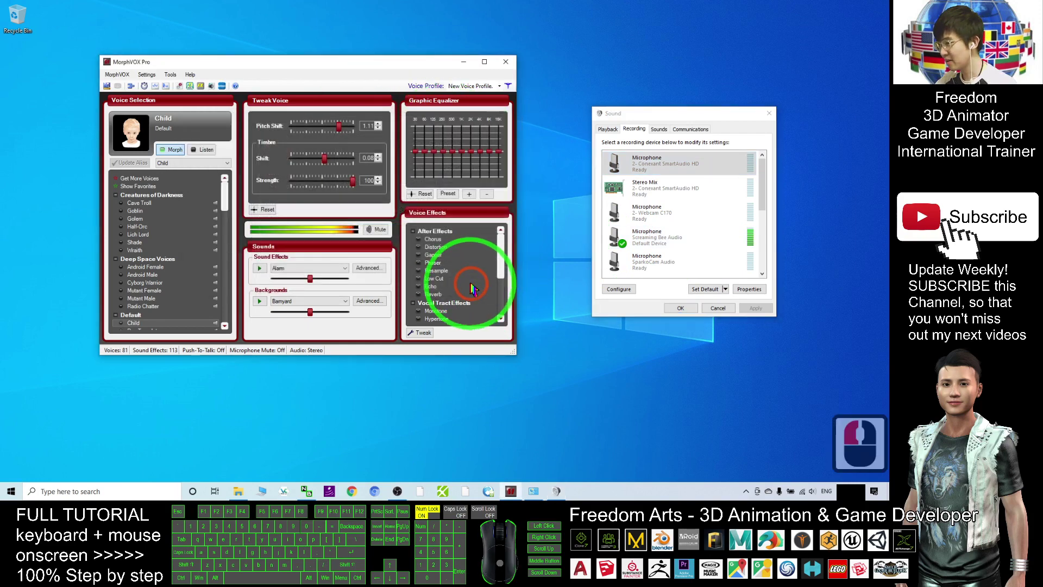
left_click(646, 165)
left_click(678, 308)
left_click(381, 71)
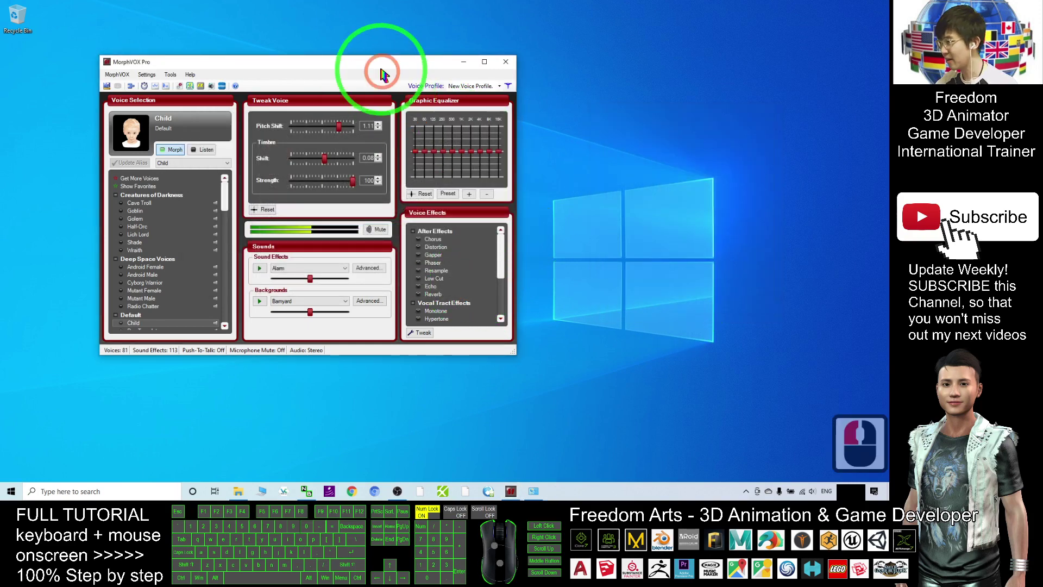
left_click_drag(374, 65, 642, 68)
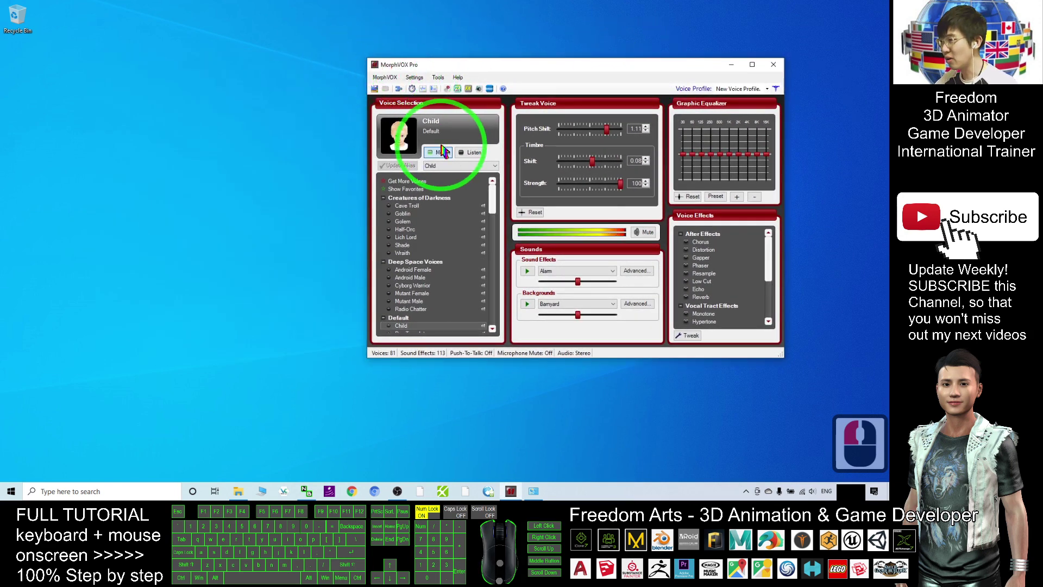
Listen to the Child voice live, switch Listen off, and keep Morph enabled.
left_click(471, 155)
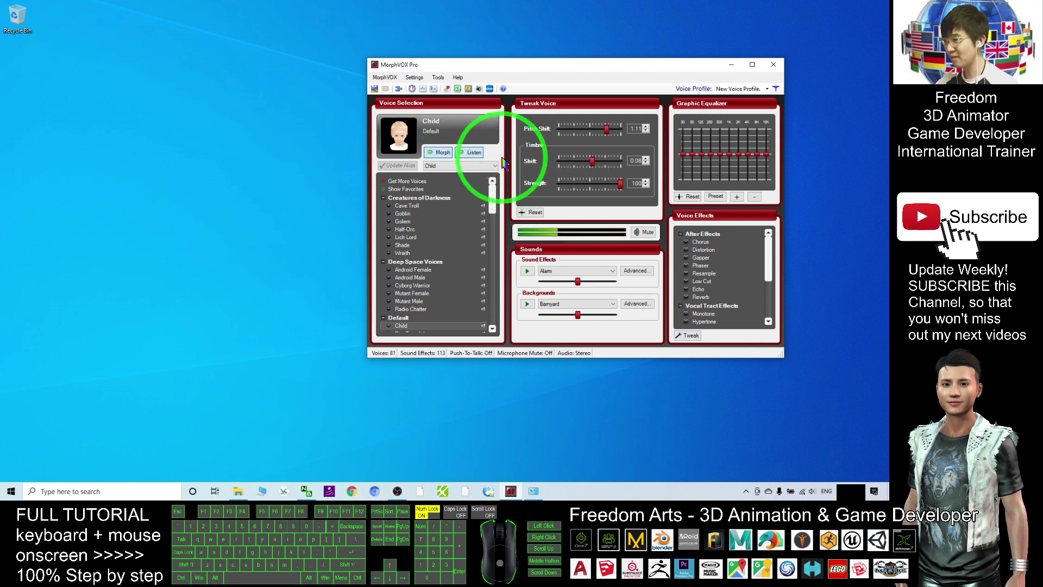
left_click(469, 156)
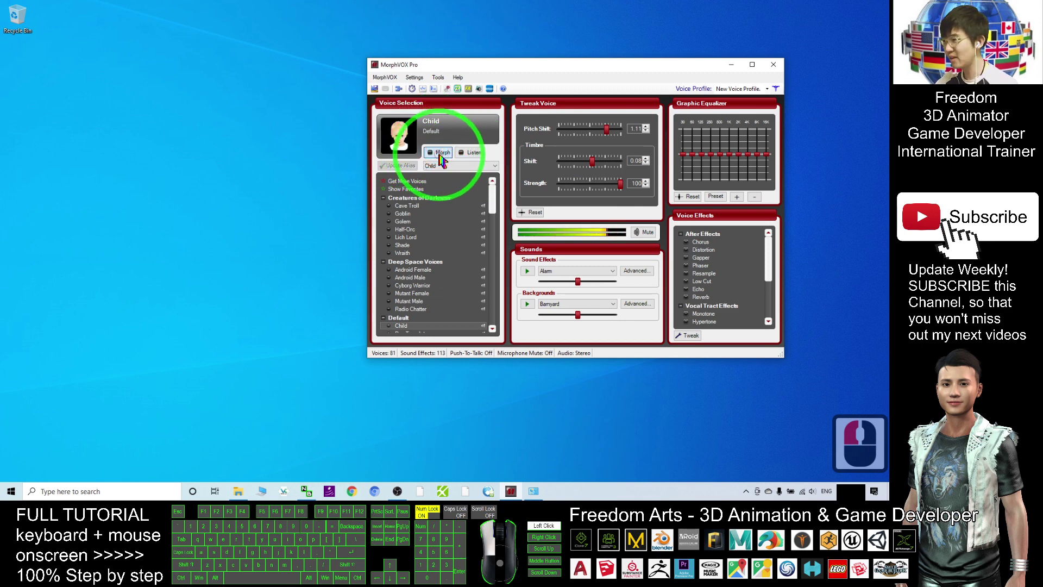
left_click(435, 159)
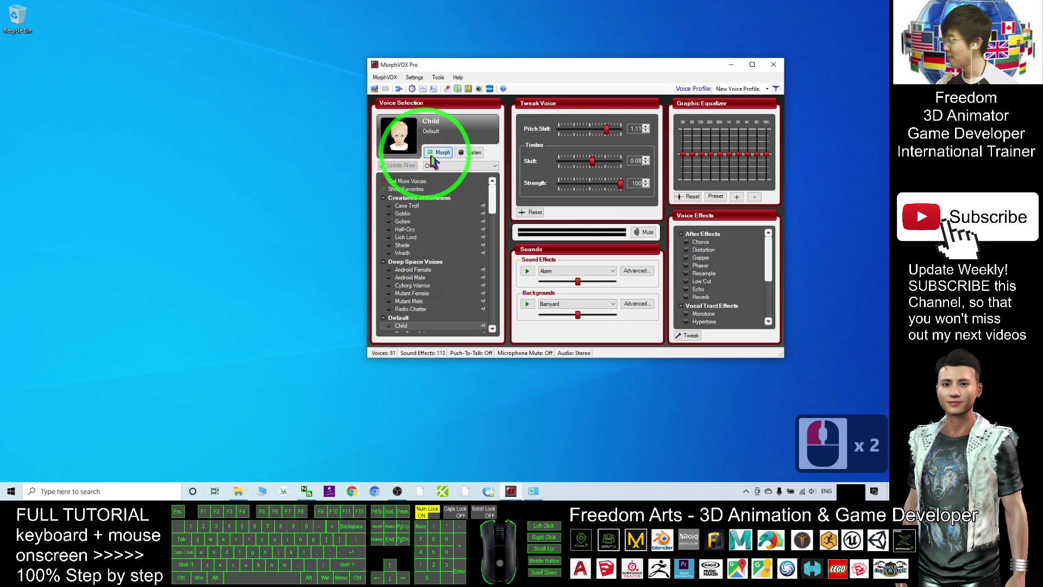
Search Windows for 'recorder' and launch Voice Recorder.
left_click(124, 420)
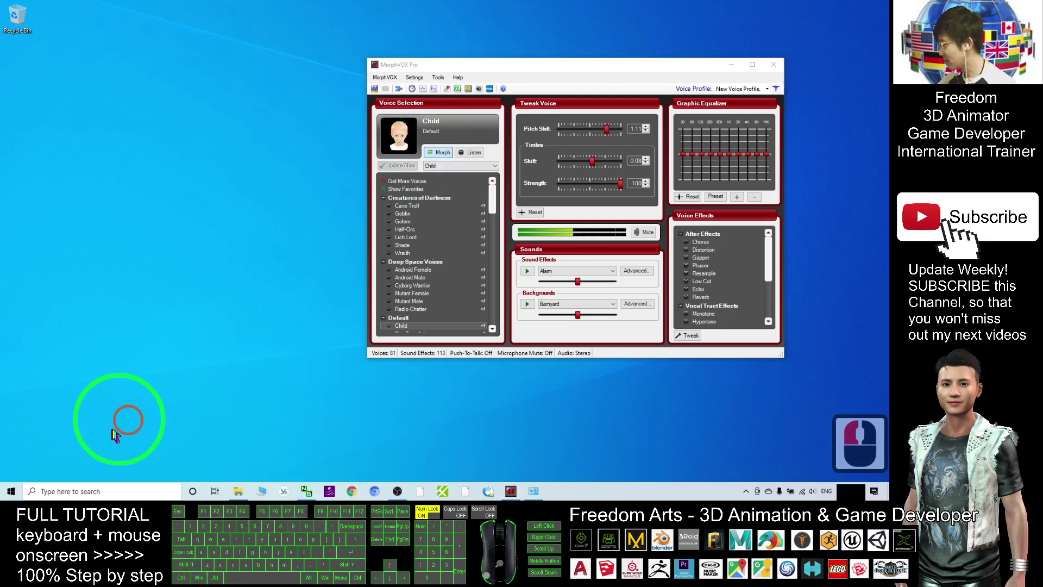
left_click(65, 492)
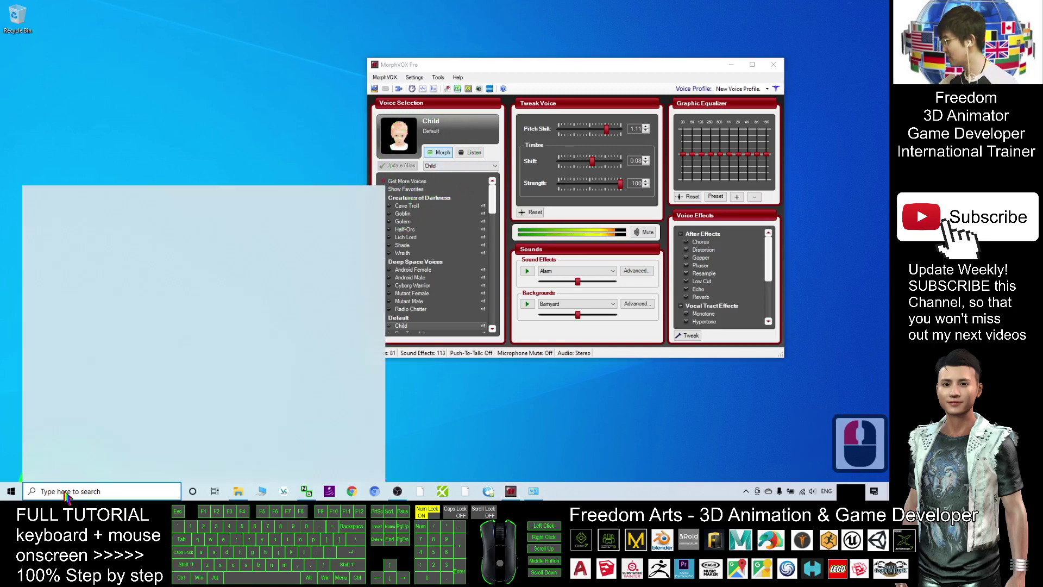
type("recorder")
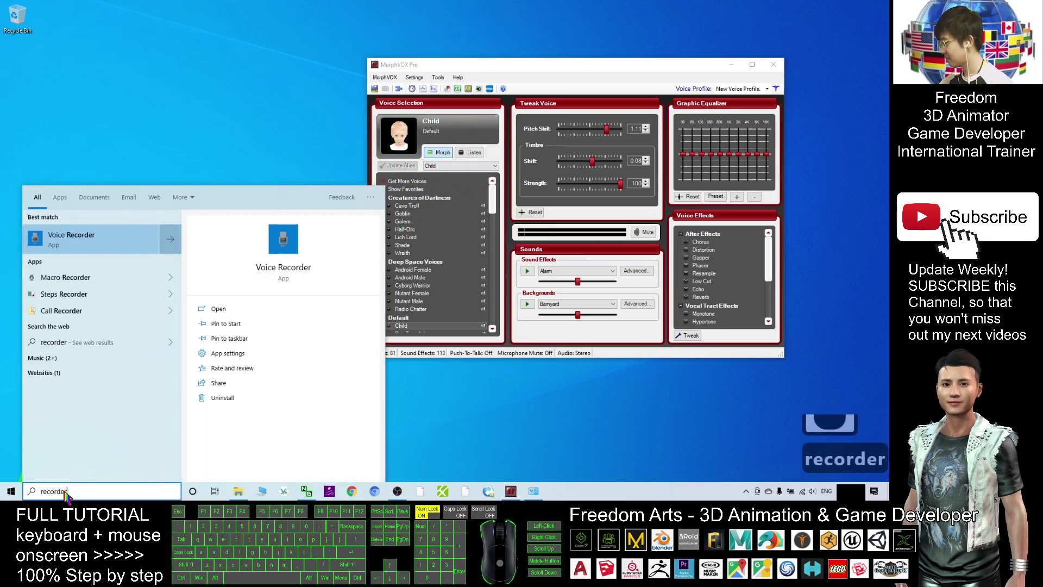
left_click(74, 245)
left_click(82, 241)
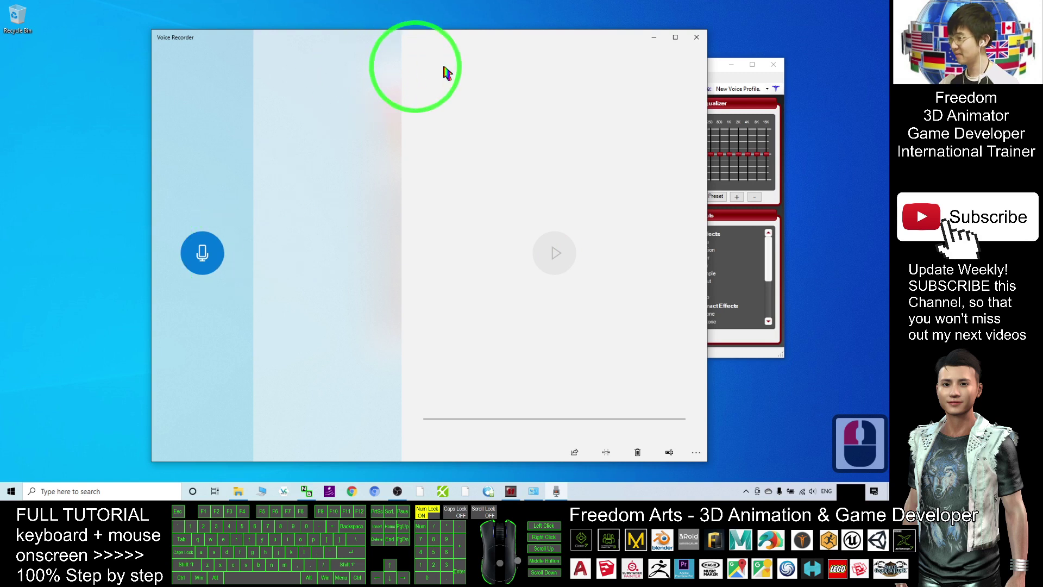
Move Voice Recorder to the upper left and record a six-second test clip.
left_click(477, 51)
left_click_drag(500, 50, 419, 35)
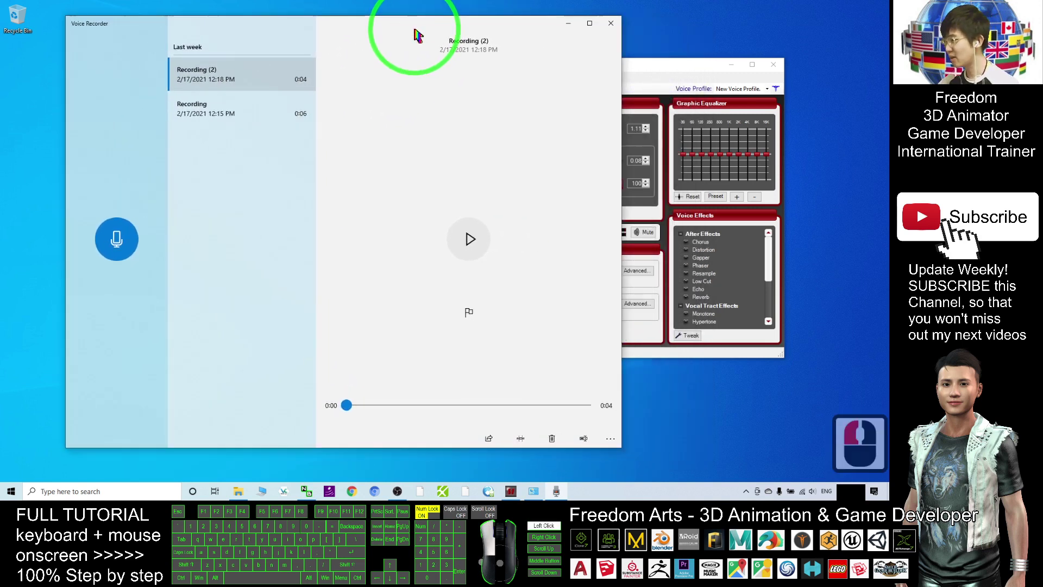
left_click(125, 245)
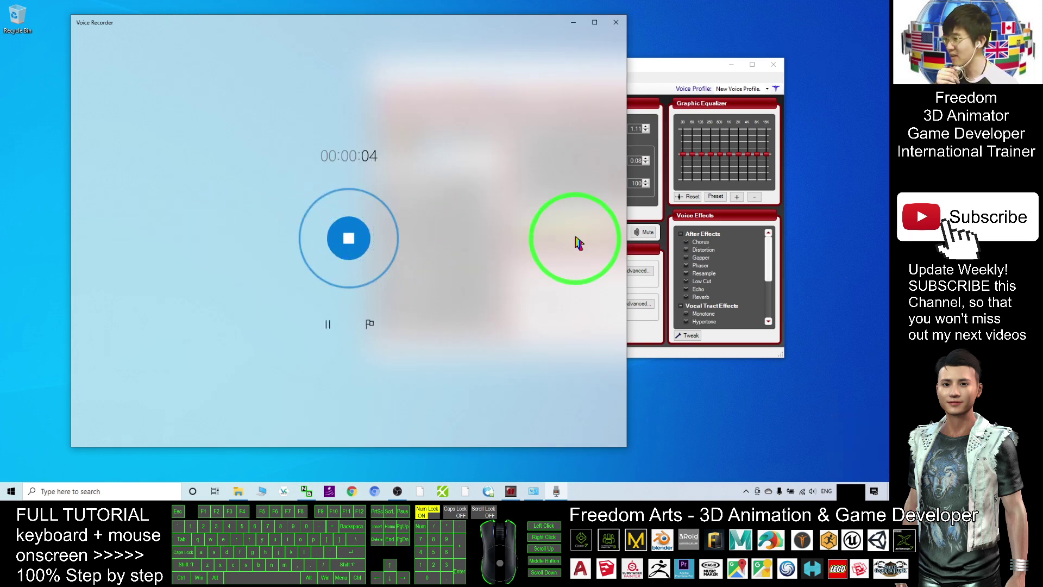
left_click(350, 247)
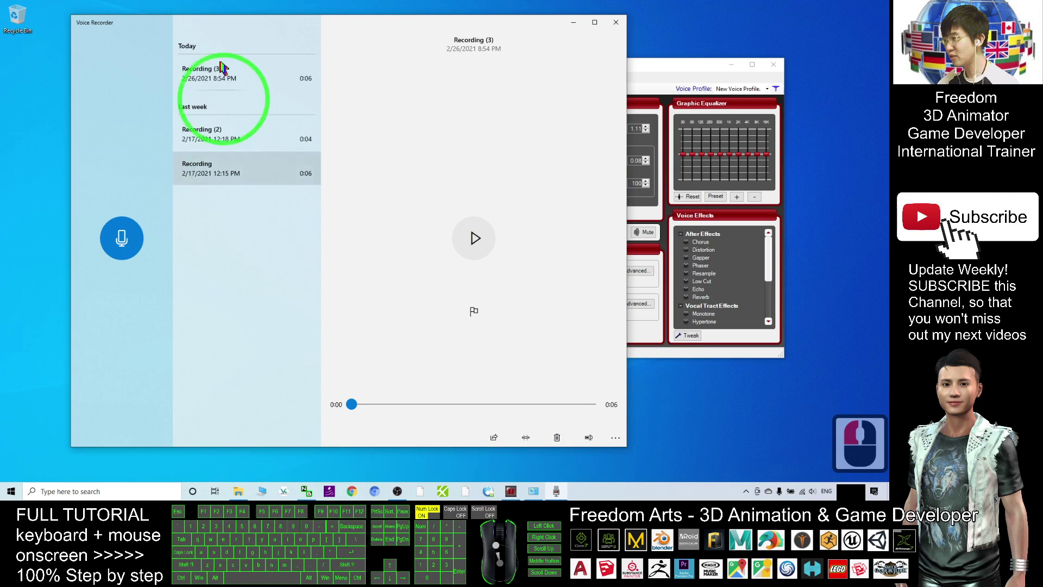
Open the folder containing Recording (3) in a restored File Explorer window.
left_click(220, 73)
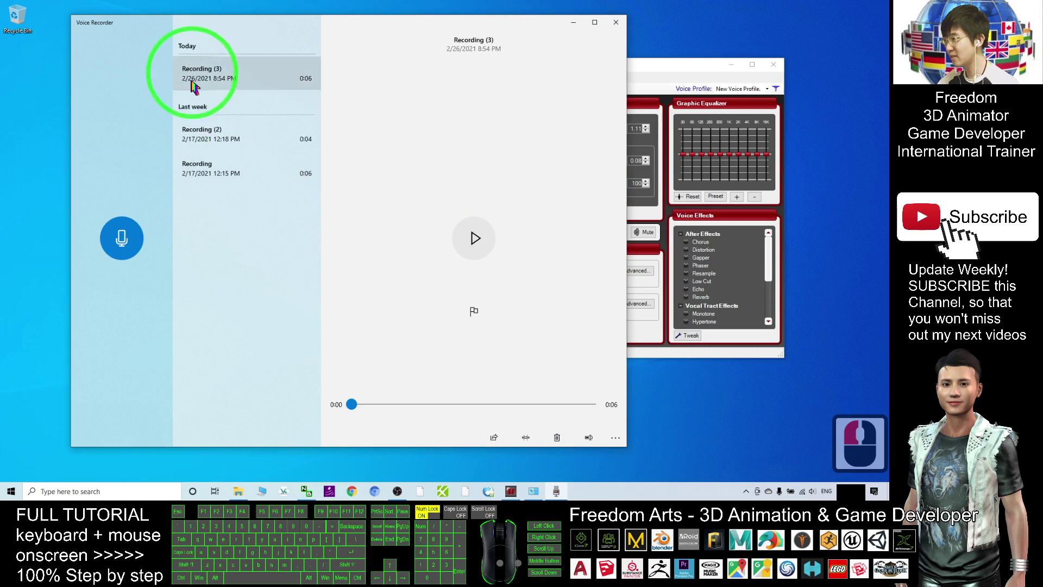
right_click(218, 81)
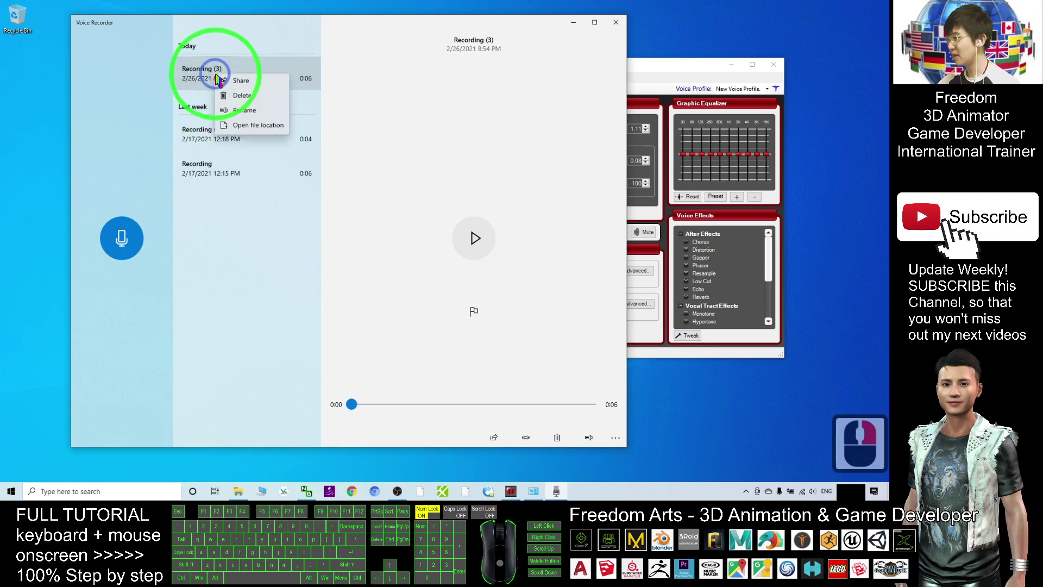
left_click(244, 129)
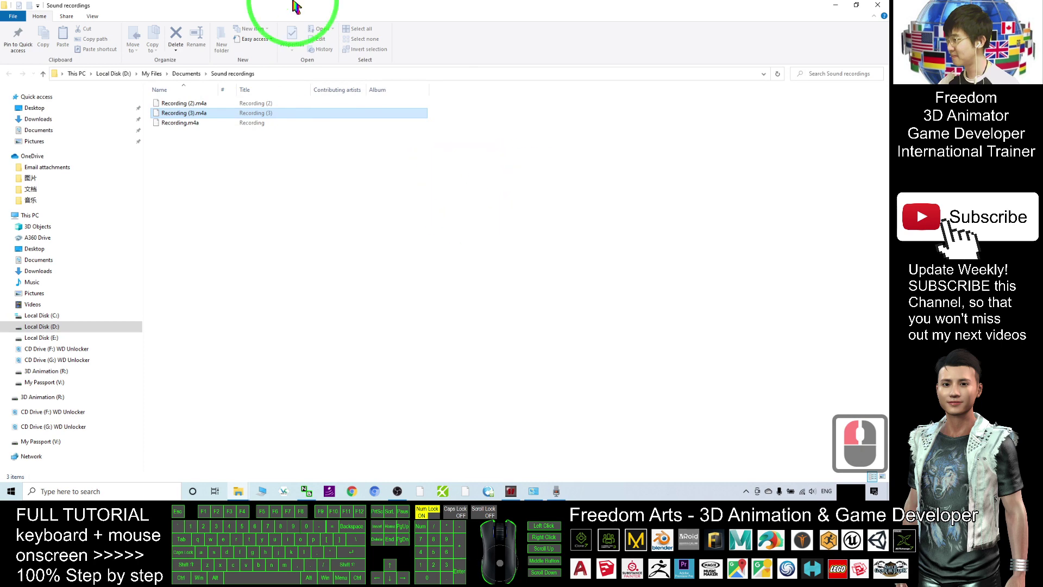
double_click(293, 7)
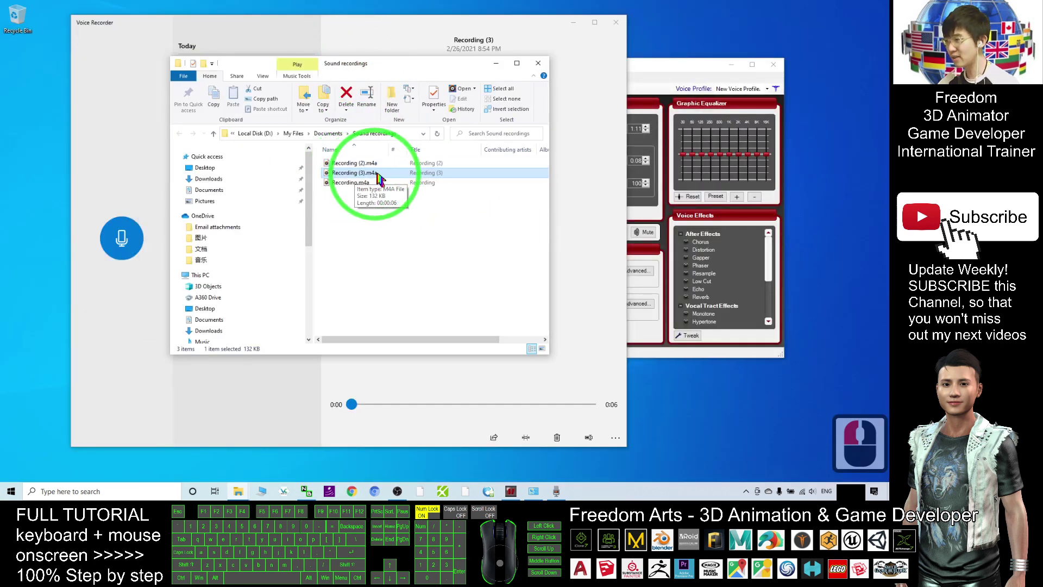
Uncheck 'Hide extensions for known file types' in Folder Options, then select Recording (3).m4a.
left_click(262, 76)
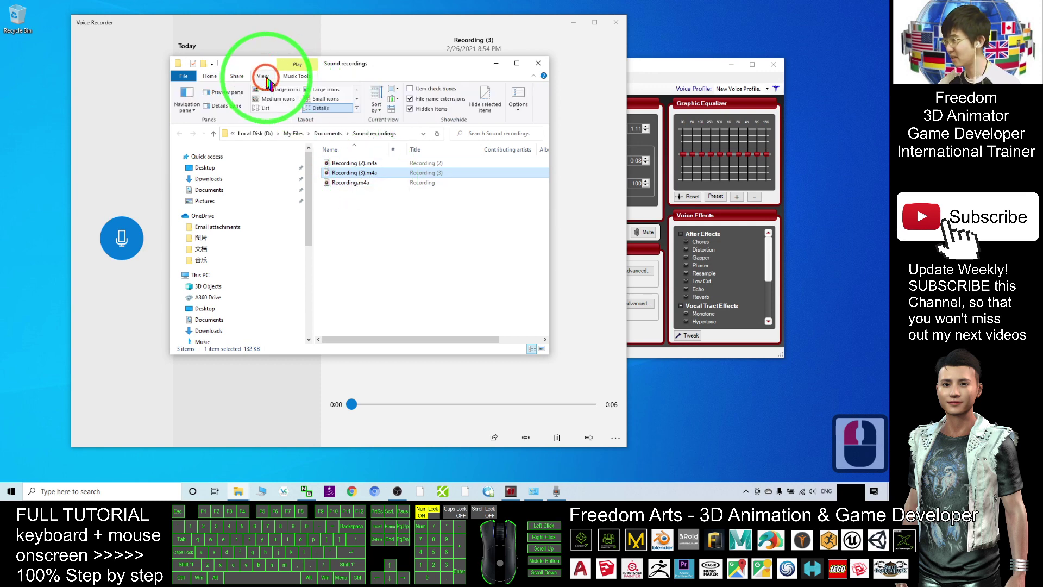
left_click(517, 96)
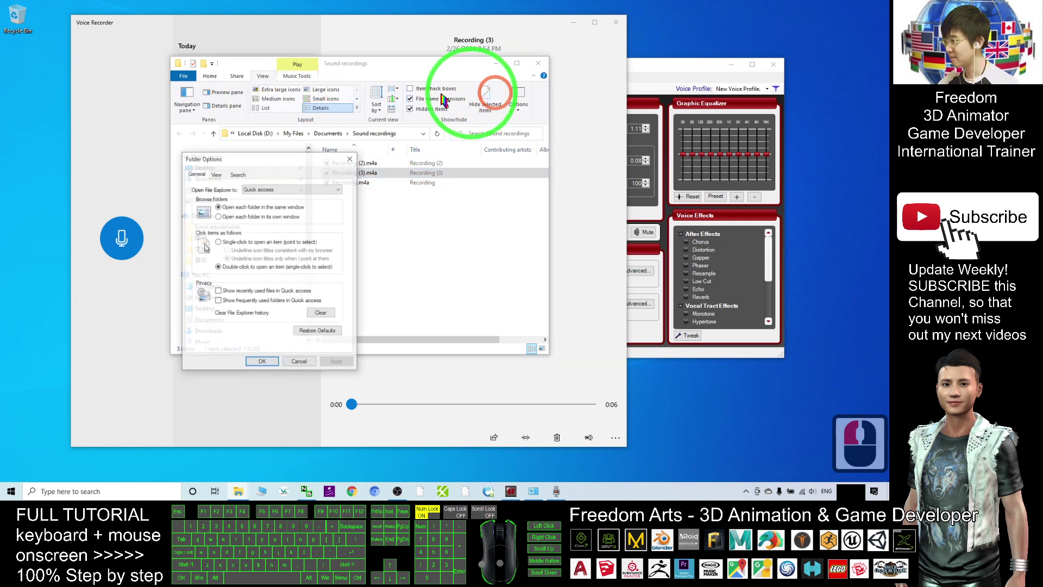
left_click(216, 174)
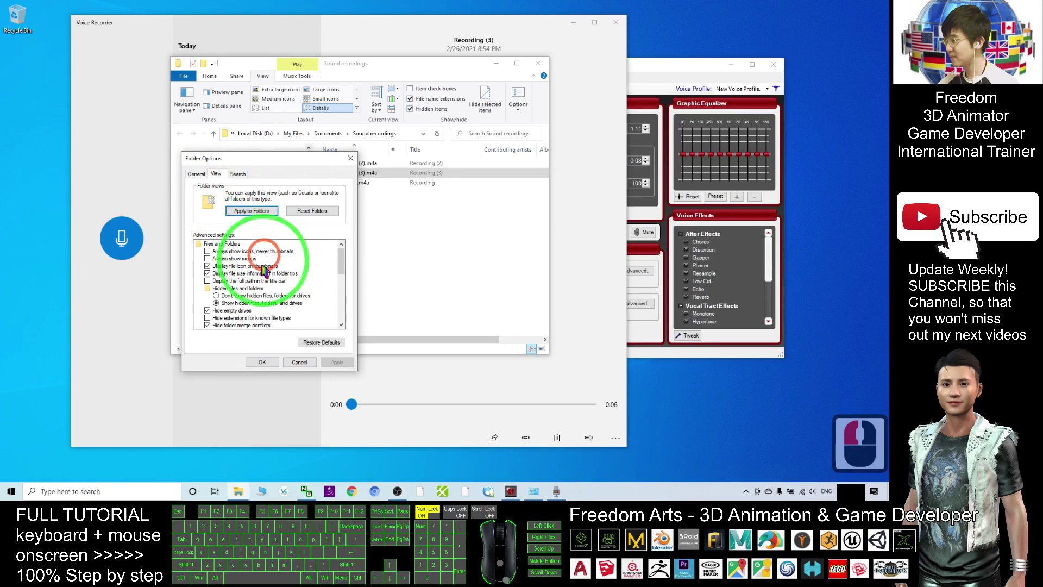
left_click(207, 318)
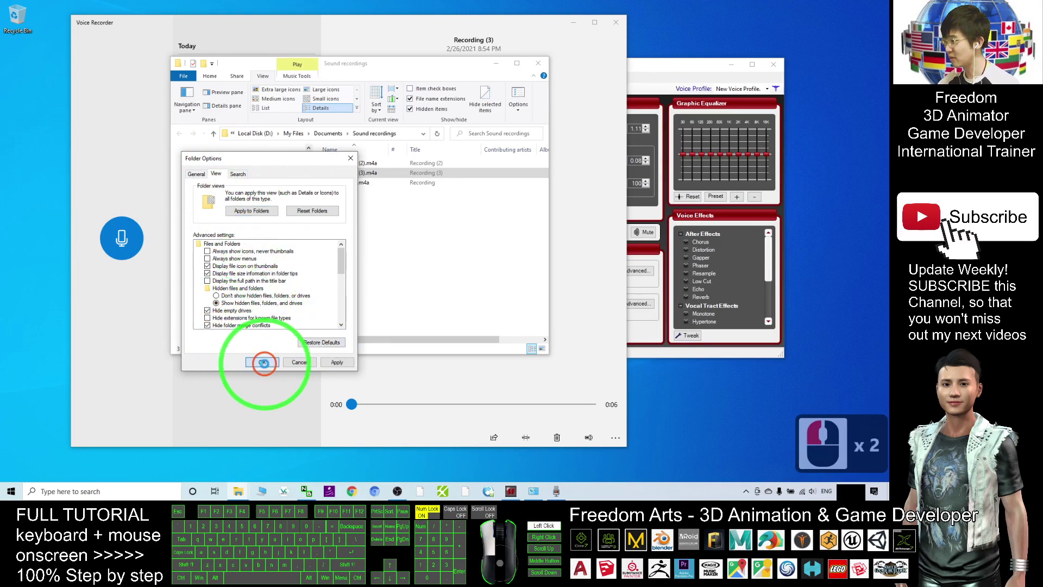
left_click(262, 361)
left_click(358, 187)
left_click(356, 174)
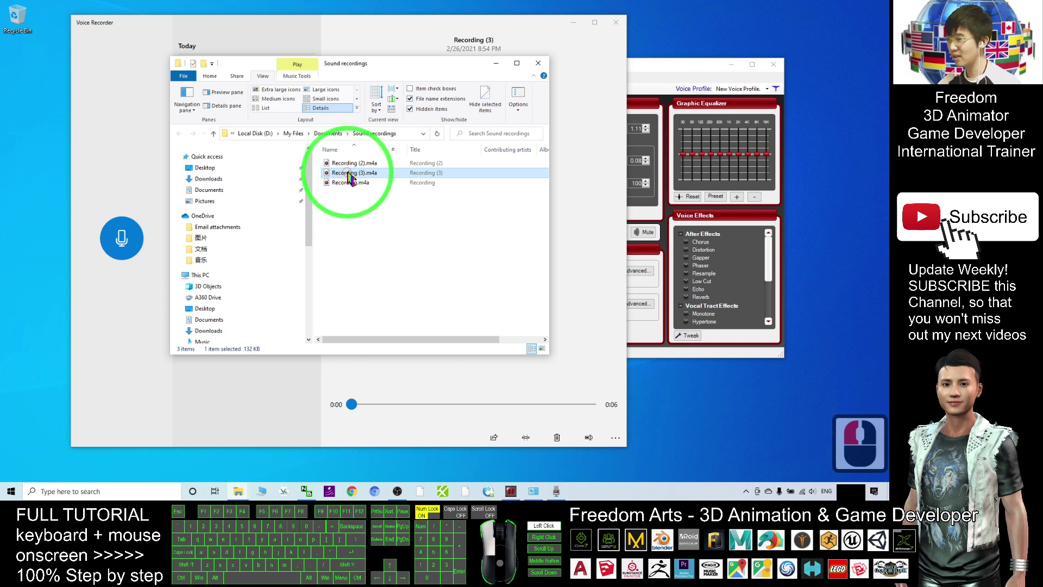
Play Recording (3).m4a in Groove Music, then bring MorphVOX Pro back in front.
double_click(349, 173)
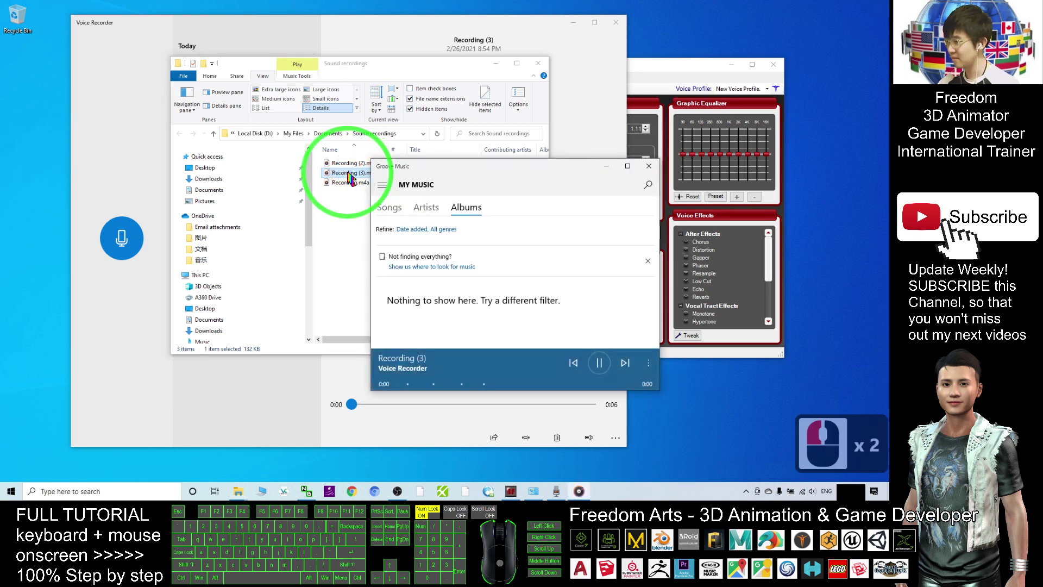
left_click_drag(517, 165, 481, 138)
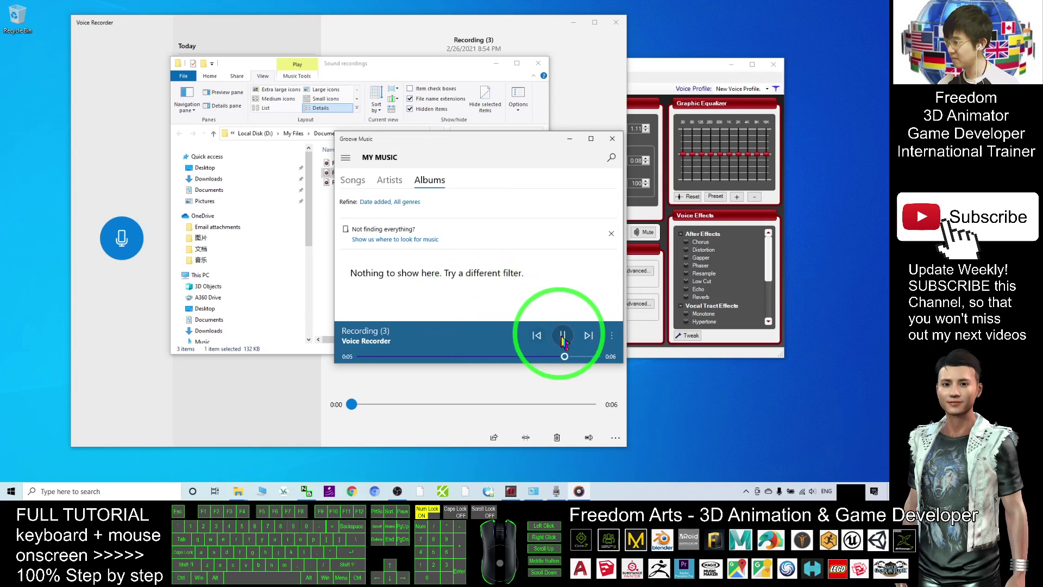
left_click_drag(671, 68, 642, 74)
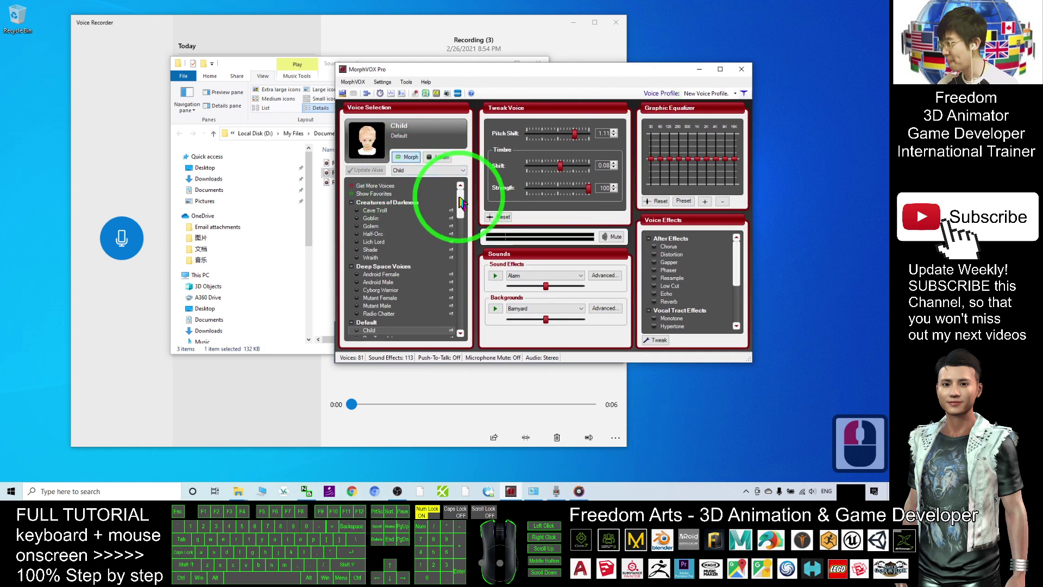
Change the MorphVOX voice from Child to Woman and turn on Listen to hear the morphed voice.
left_click_drag(461, 202, 467, 227)
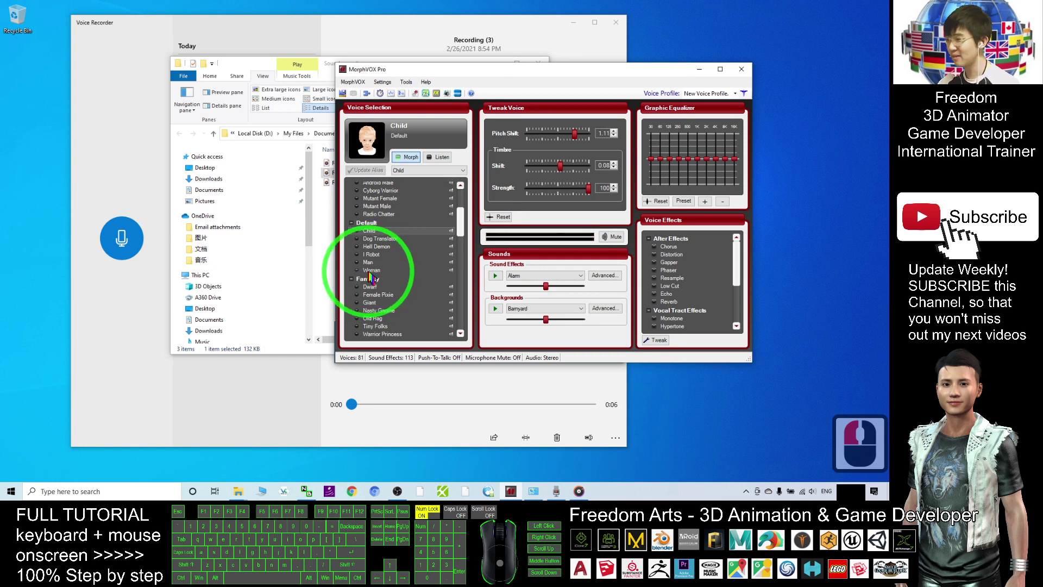
left_click_drag(476, 70, 517, 83)
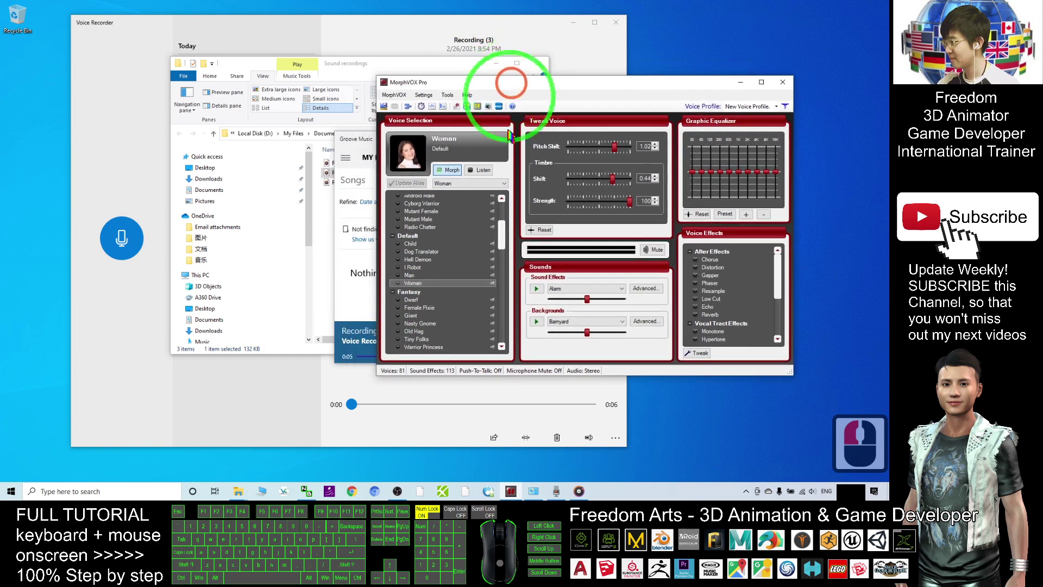
double_click(492, 170)
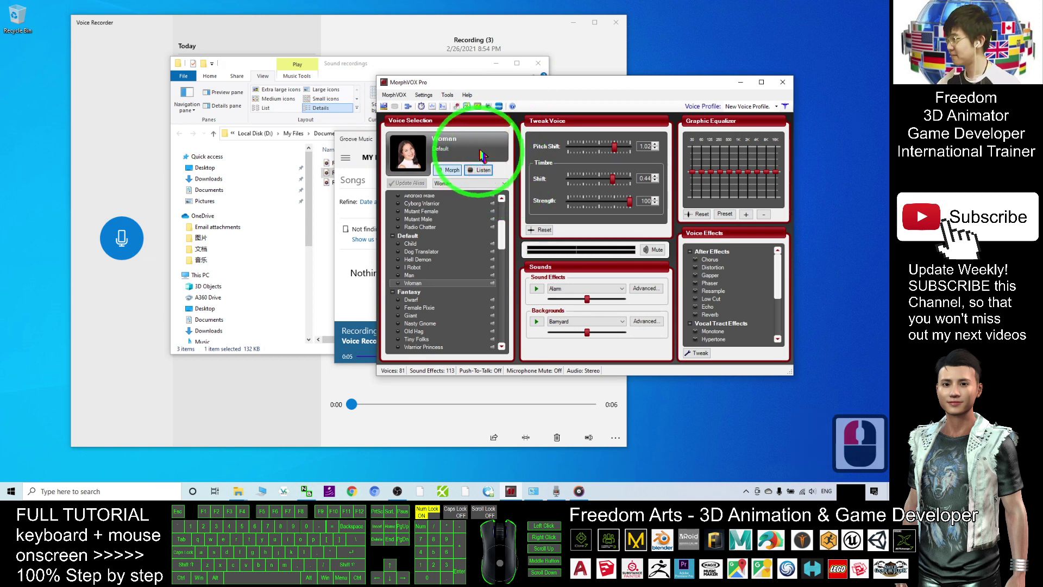
left_click_drag(558, 83, 643, 61)
left_click_drag(416, 135, 338, 112)
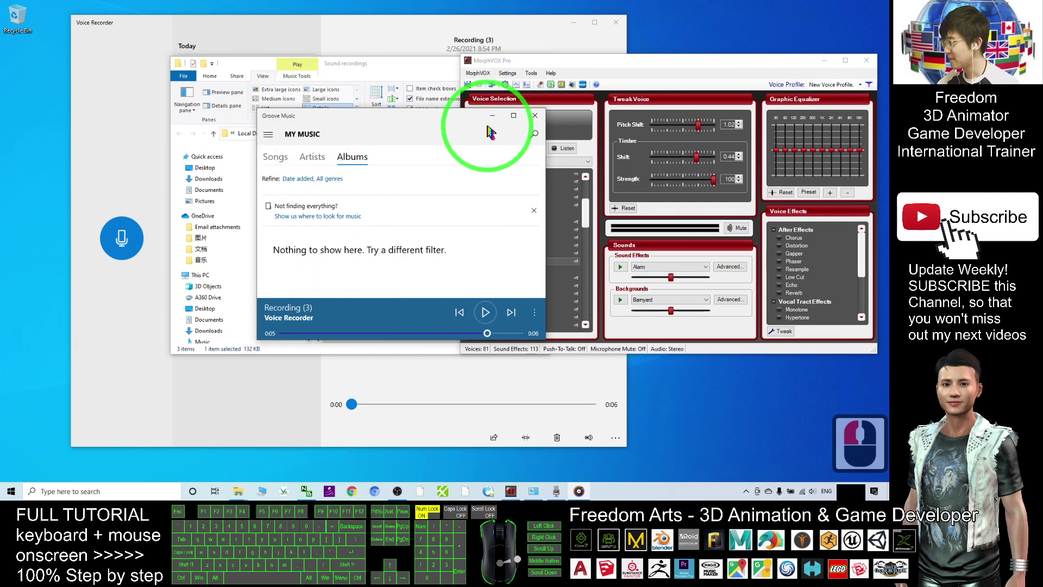
Close Groove Music and bring Voice Recorder to the front.
left_click(534, 116)
left_click(287, 19)
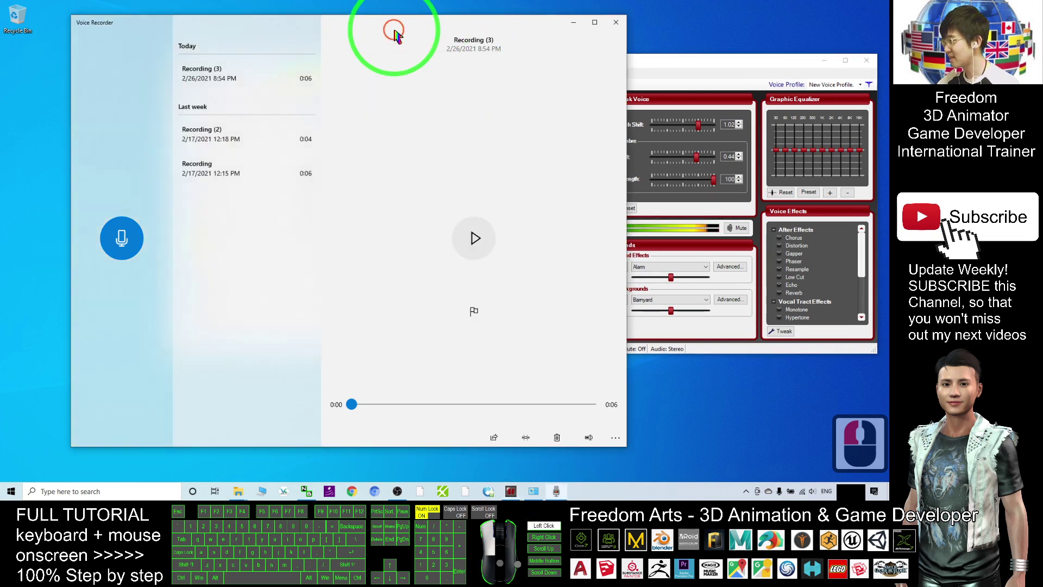
left_click(679, 62)
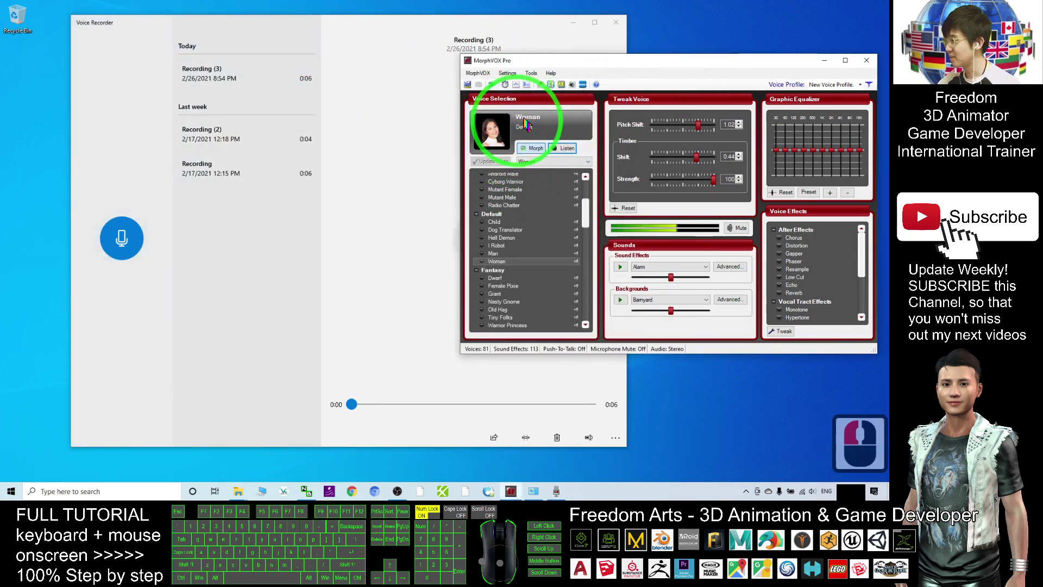
left_click(143, 238)
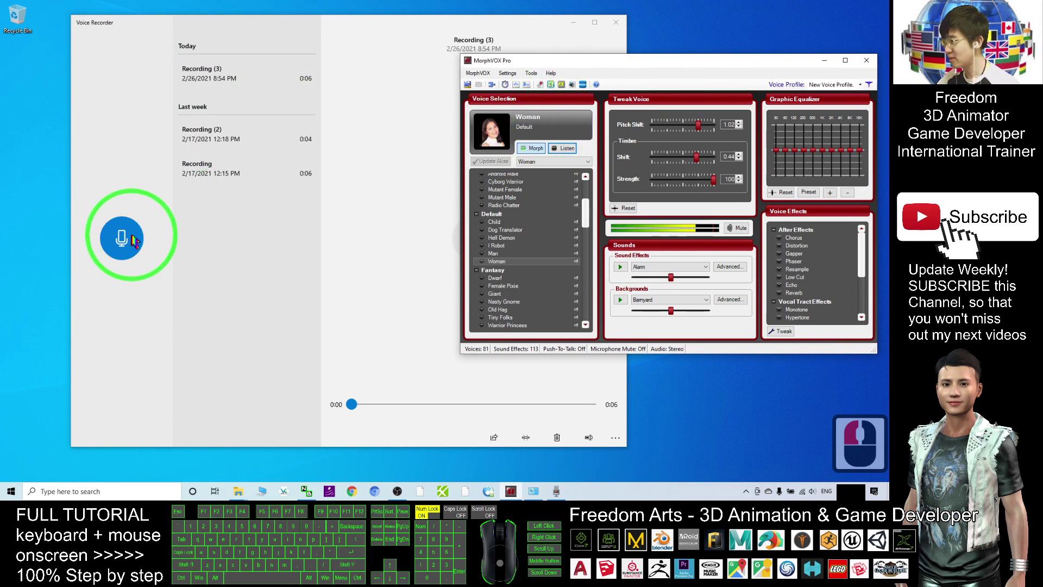
Record a five-second Woman-voice clip and play back Recording (4) to 0:05.
left_click(136, 249)
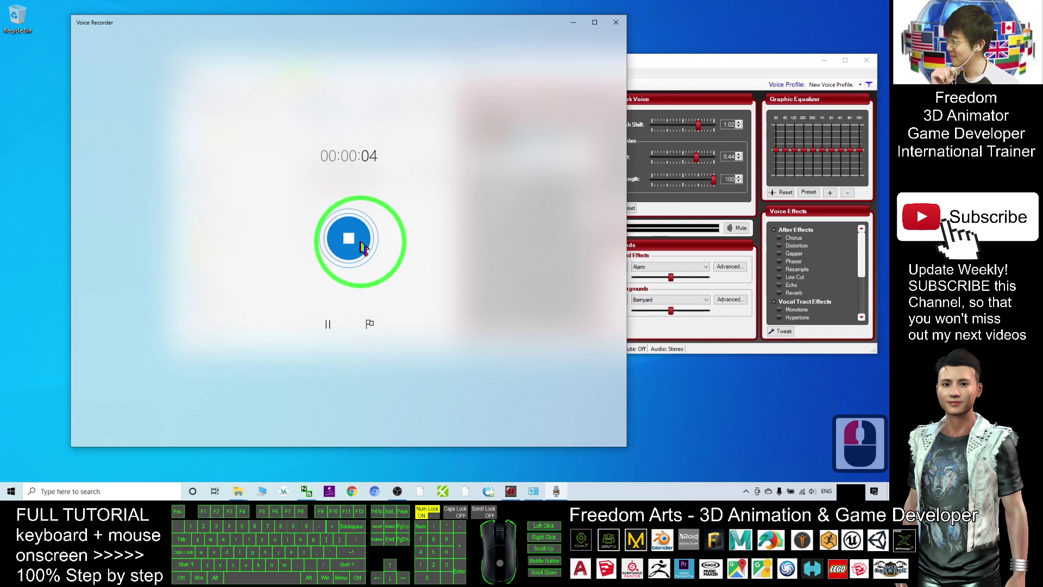
left_click(354, 248)
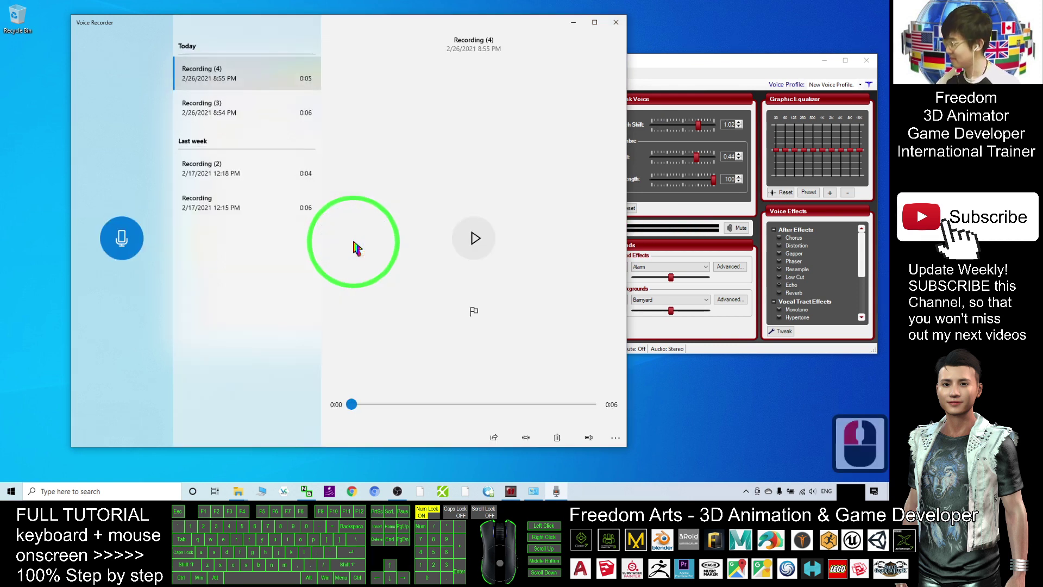
left_click(231, 84)
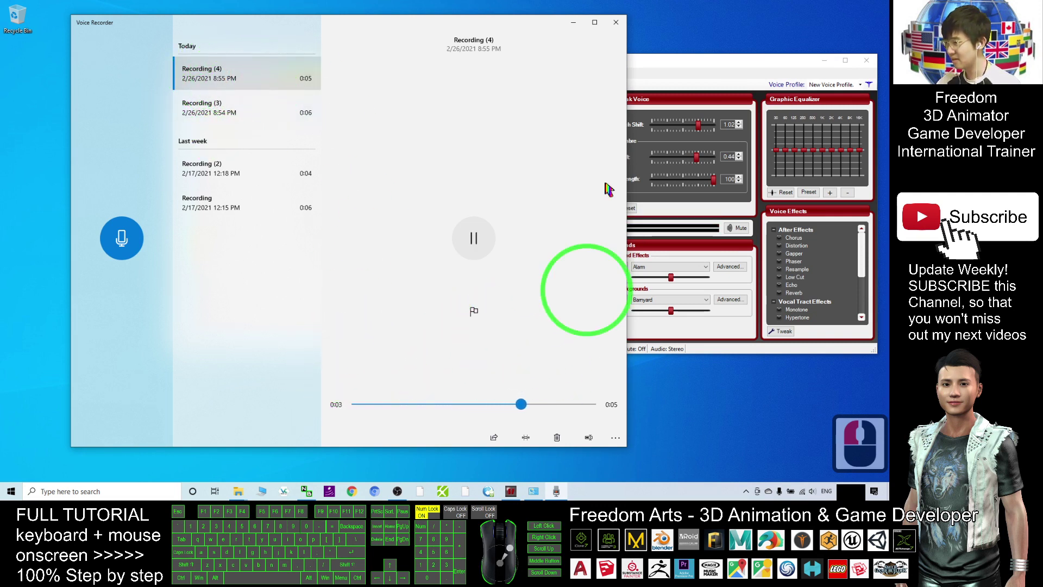
left_click_drag(706, 61, 704, 67)
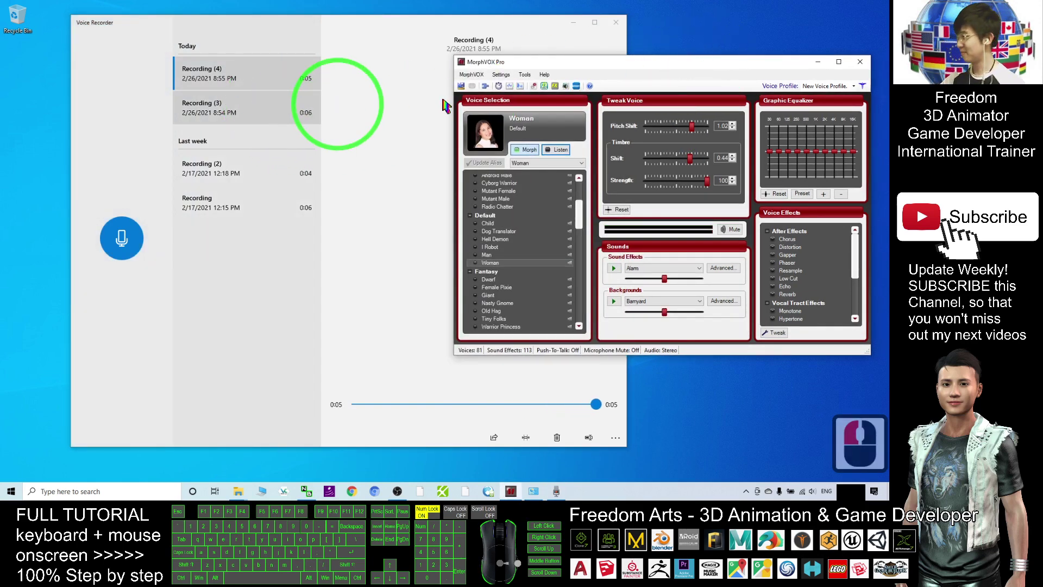
left_click_drag(552, 66, 535, 71)
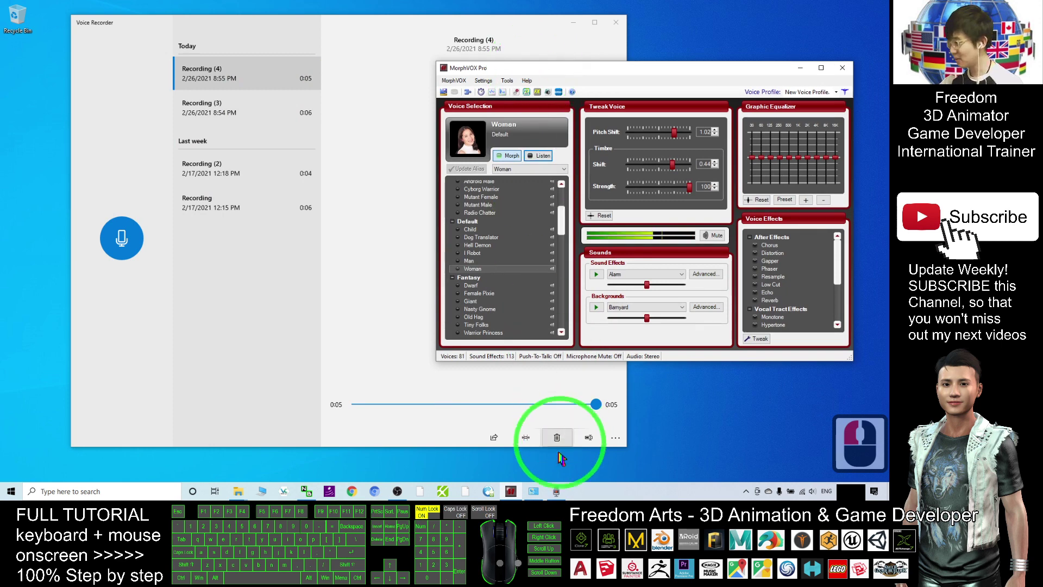
Open the Sound settings from the Control Panel items window.
left_click(556, 493)
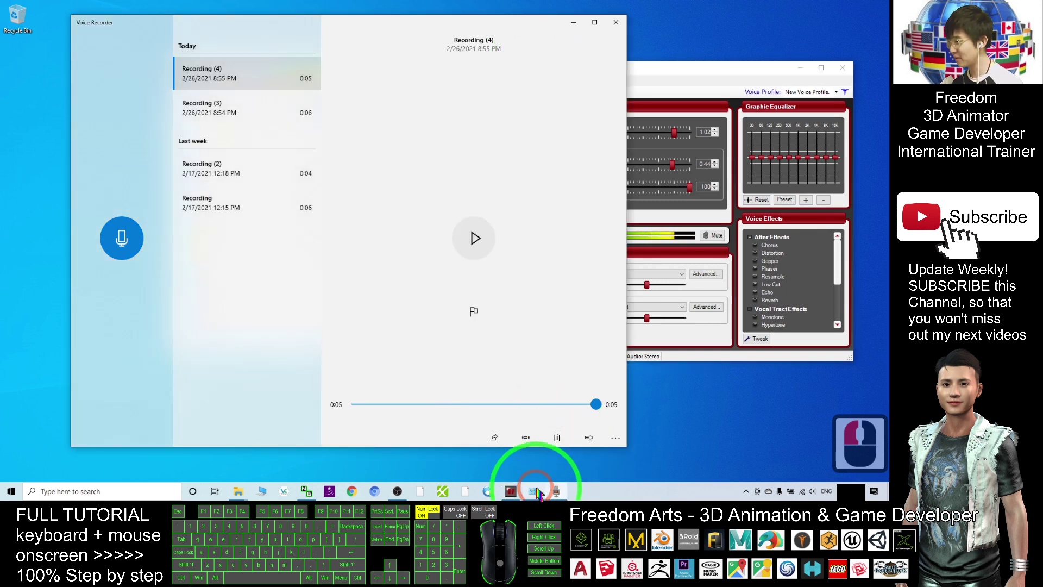
left_click(535, 491)
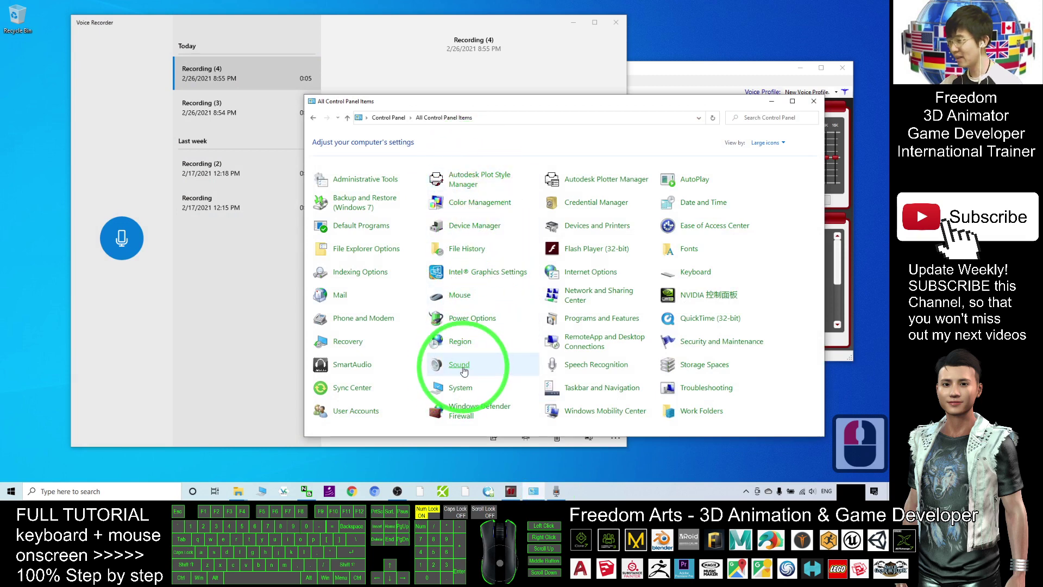
left_click(464, 370)
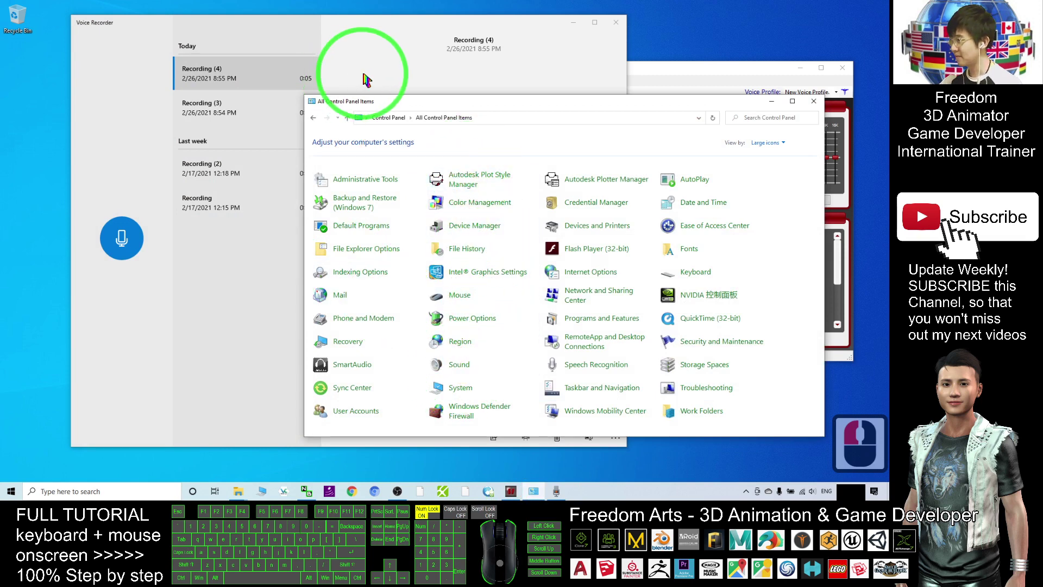
left_click_drag(211, 89, 478, 109)
On the Recording tab, set Conexant SmartAudio HD Microphone as default, replacing Screaming Bee Audio.
left_click(474, 124)
left_click(504, 158)
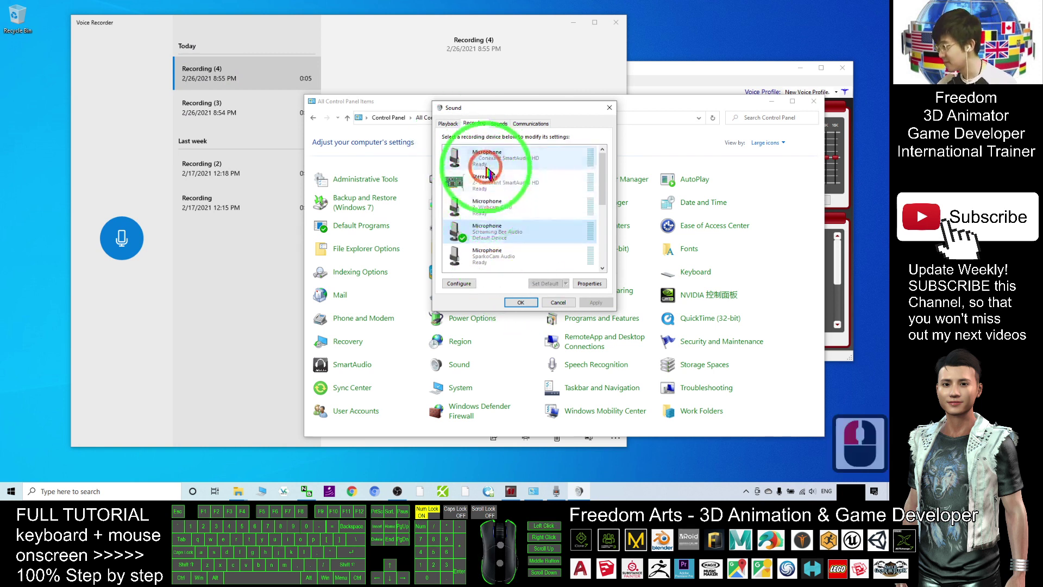
double_click(574, 325)
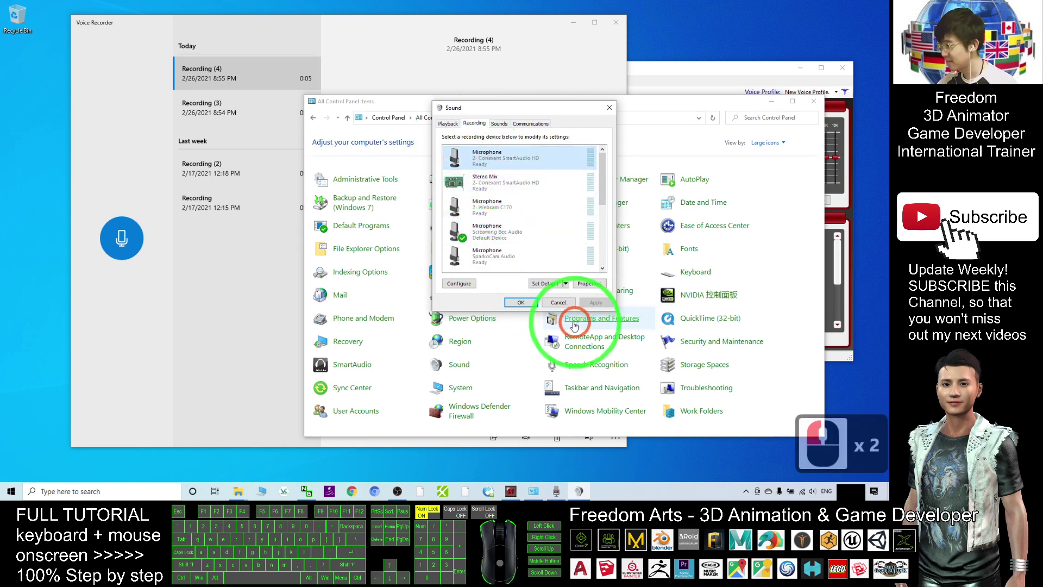
left_click(540, 282)
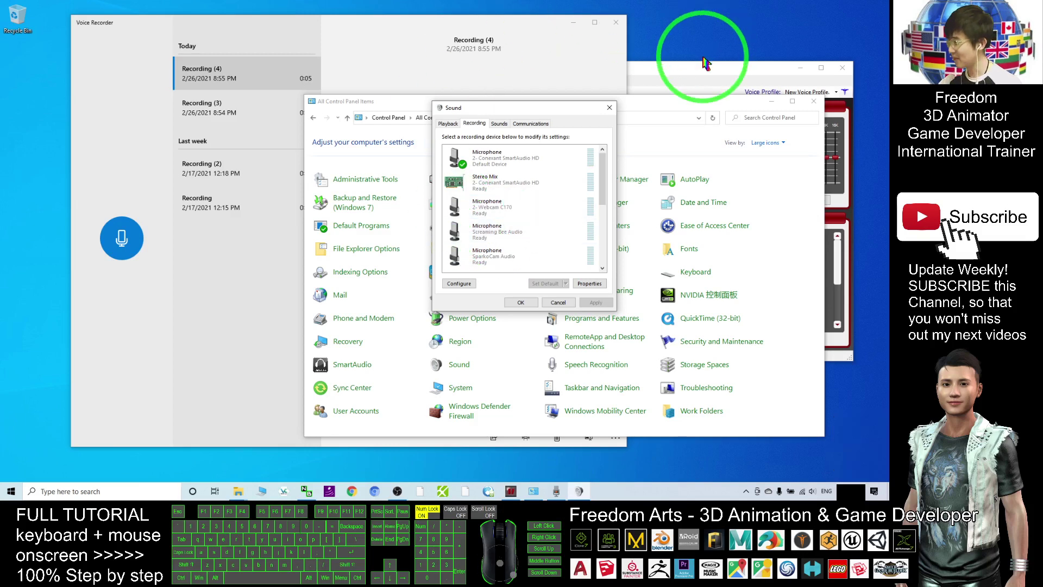
left_click_drag(705, 63, 630, 73)
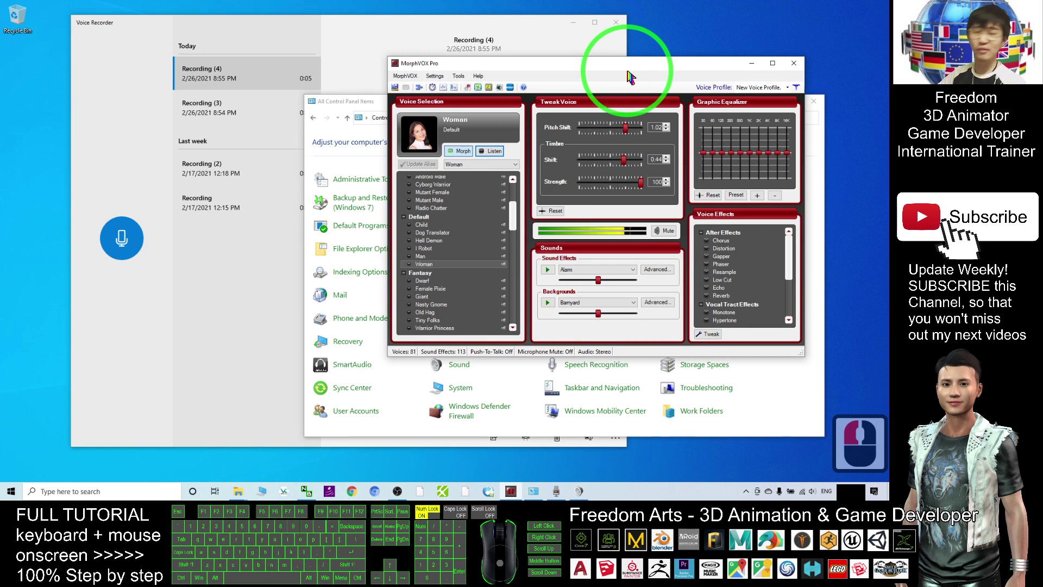
Reposition the MorphVOX and Sound windows, then close Control Panel and Voice Recorder.
left_click_drag(634, 67, 609, 77)
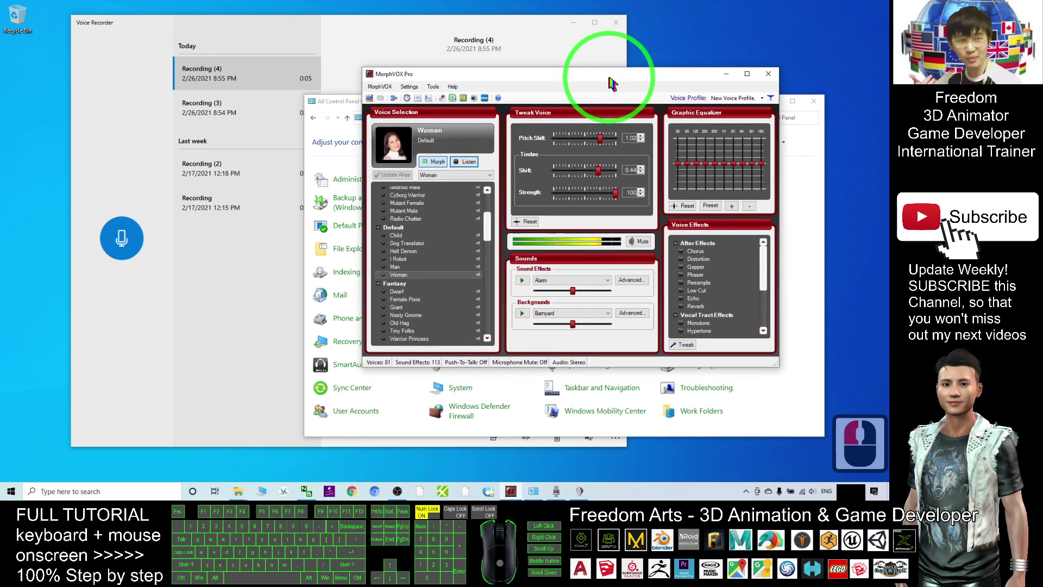
left_click_drag(611, 75, 493, 191)
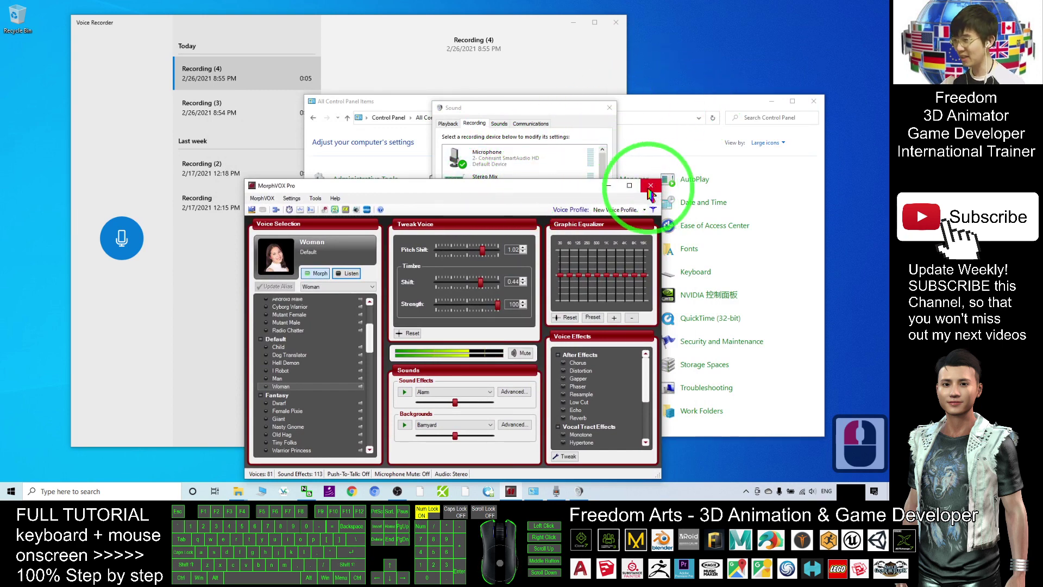
left_click_drag(600, 187, 526, 185)
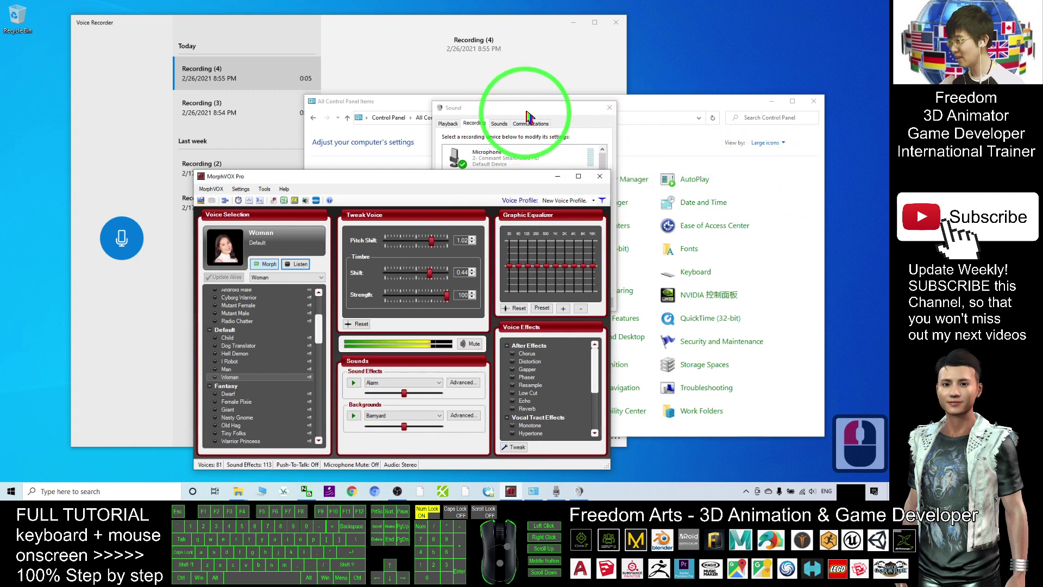
left_click_drag(527, 112, 709, 181)
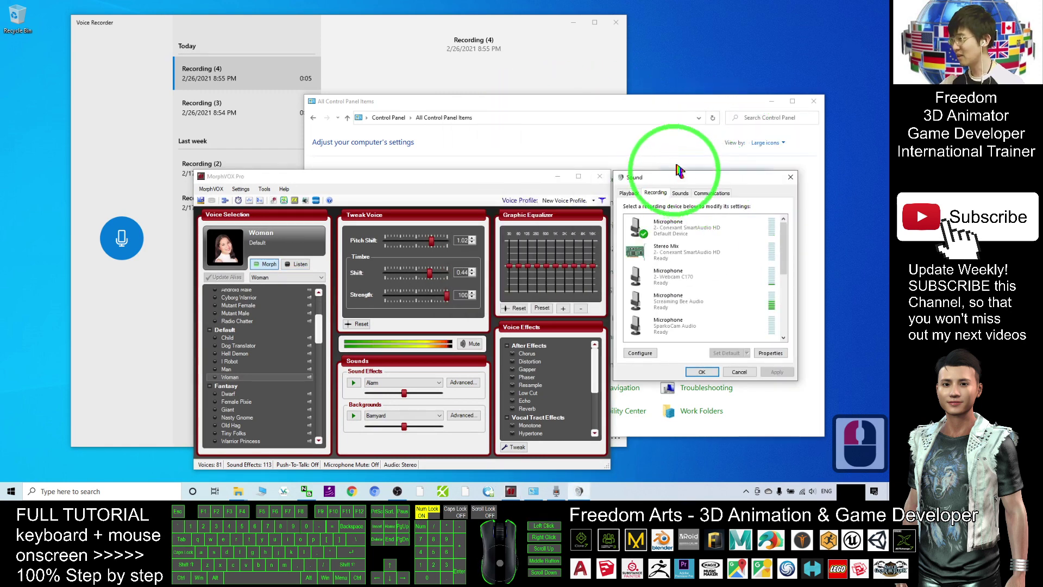
left_click(814, 101)
left_click(614, 24)
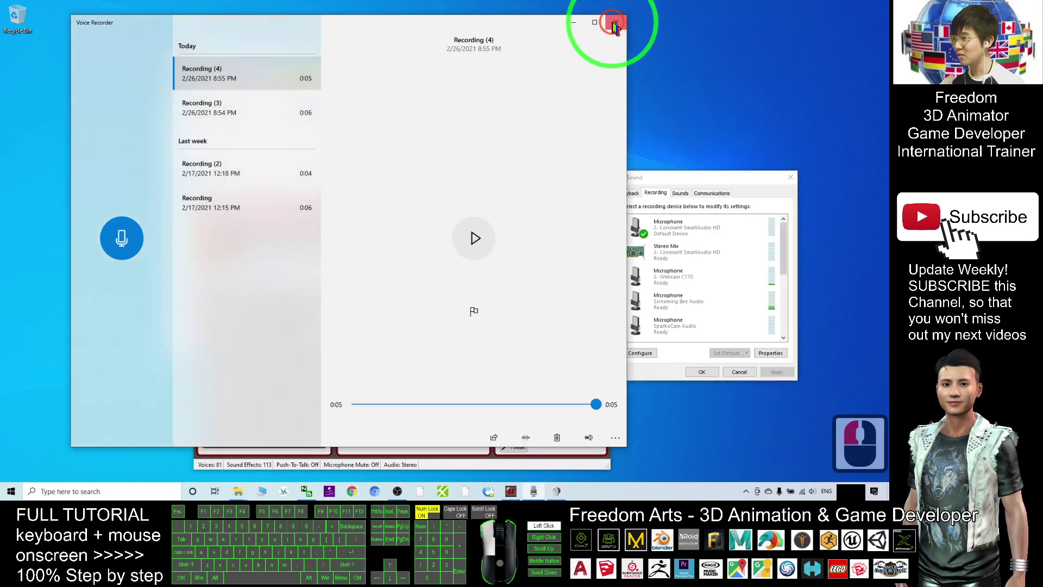